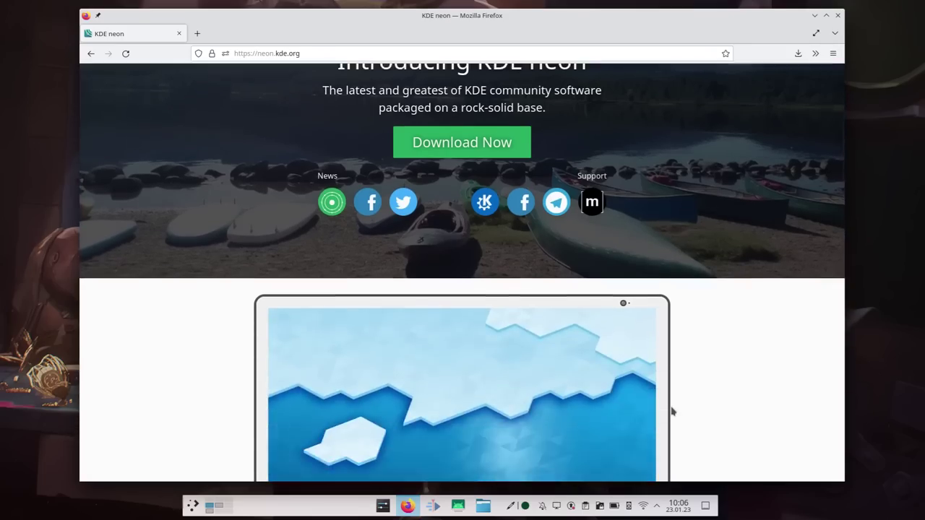
Step: Look over the KDE neon home page and read the FAQ answer on whether it is "the KDE distro"
{"action": "scroll", "coordinate": [671, 411], "scroll_direction": "down", "scroll_amount": 10}
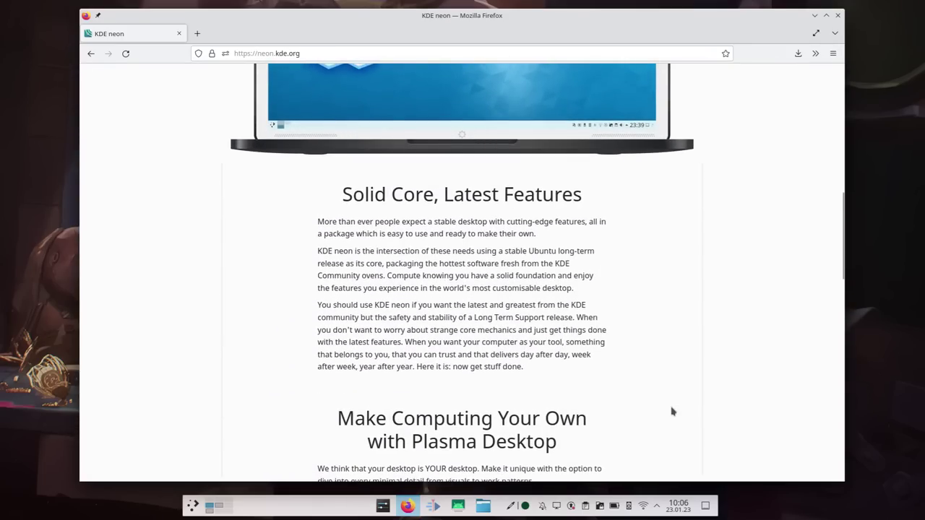
{"action": "scroll", "coordinate": [671, 411], "scroll_direction": "down", "scroll_amount": 10}
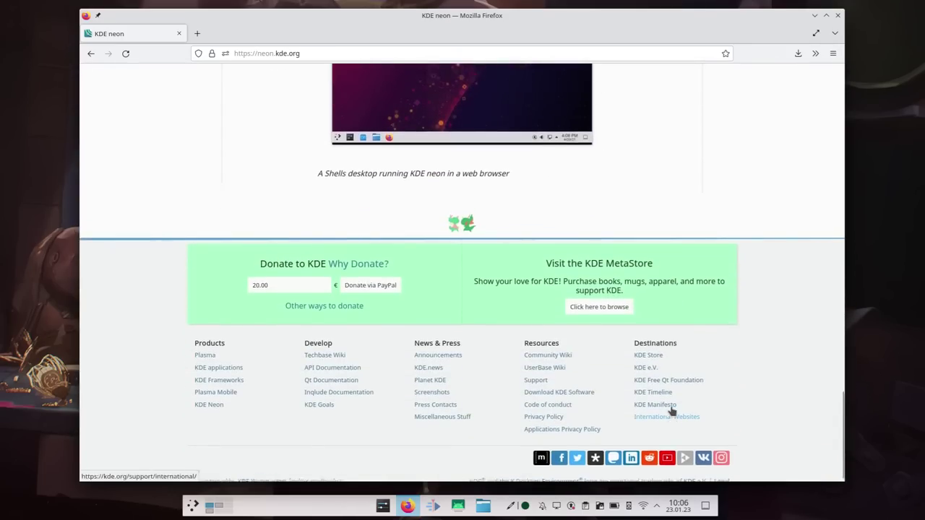
{"action": "scroll", "coordinate": [671, 411], "scroll_direction": "up", "scroll_amount": 15}
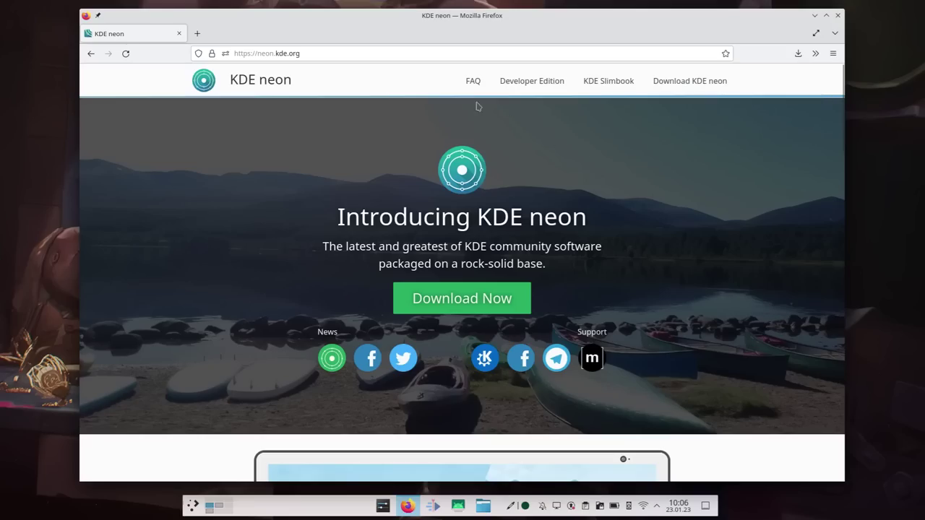
{"action": "left_click", "coordinate": [473, 82]}
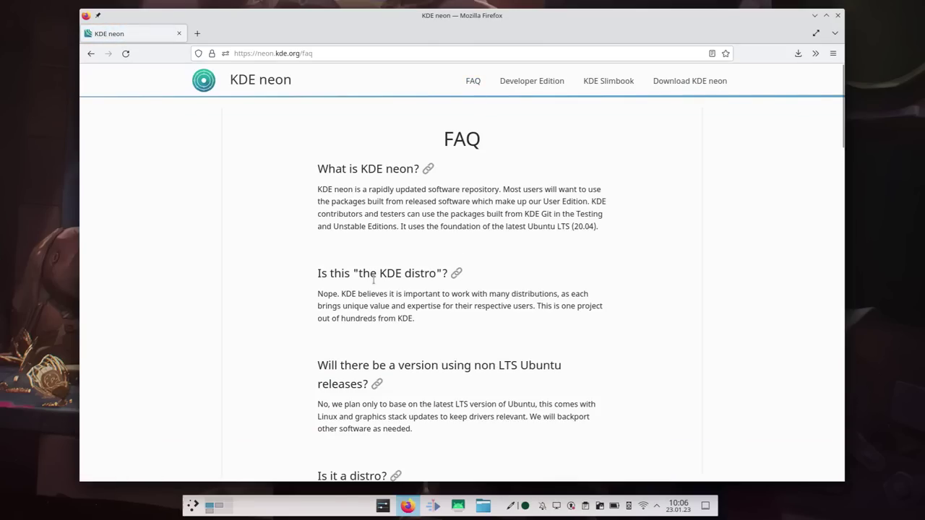
{"action": "left_click_drag", "start_coordinate": [413, 298], "coordinate": [481, 303]}
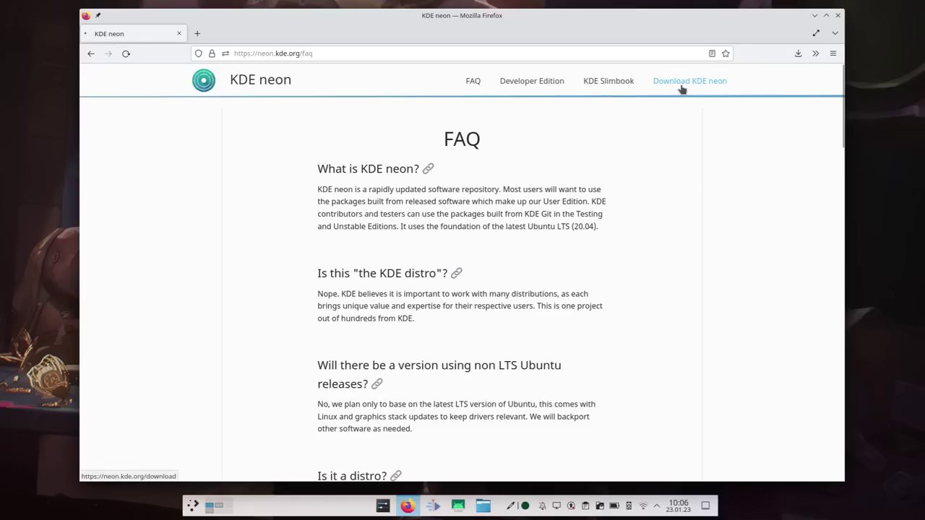
Step: Open the KDE neon download page and highlight the descriptions of the User Edition and the Unstable Edition
{"action": "left_click", "coordinate": [681, 87]}
{"action": "scroll", "coordinate": [671, 206], "scroll_direction": "down", "scroll_amount": 1}
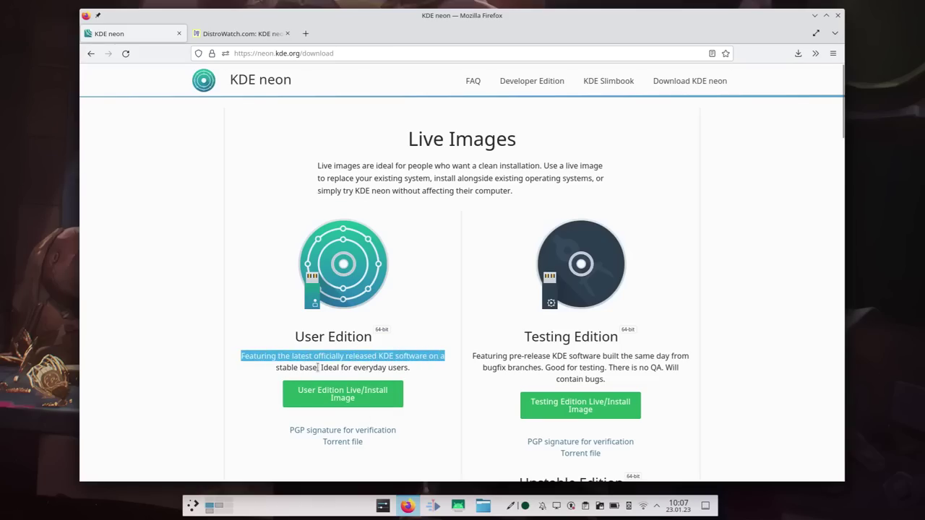
{"action": "left_click_drag", "start_coordinate": [275, 367], "coordinate": [408, 368]}
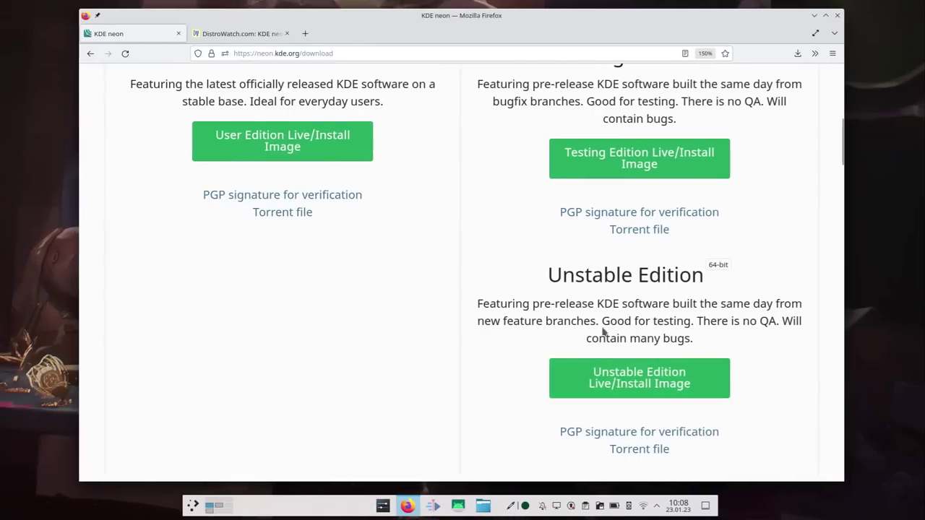
{"action": "left_click_drag", "start_coordinate": [501, 306], "coordinate": [737, 304]}
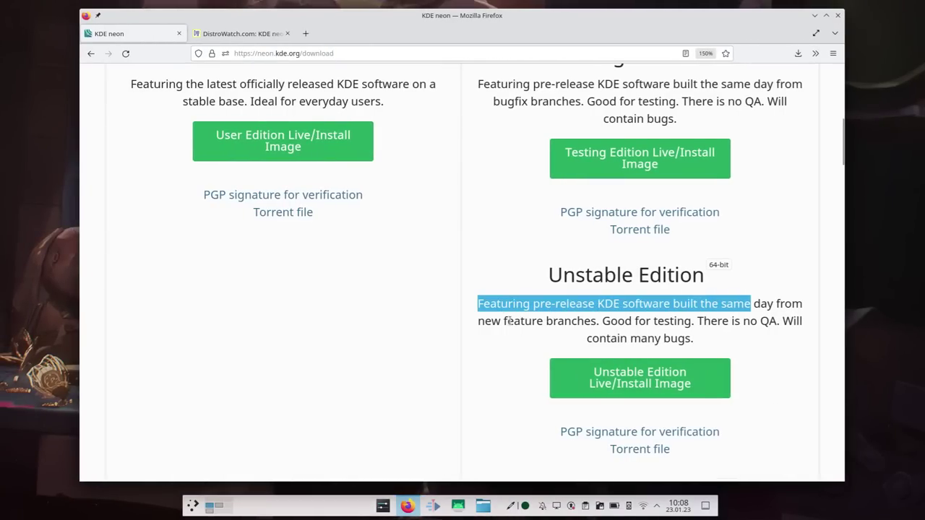
{"action": "left_click_drag", "start_coordinate": [508, 321], "coordinate": [776, 321]}
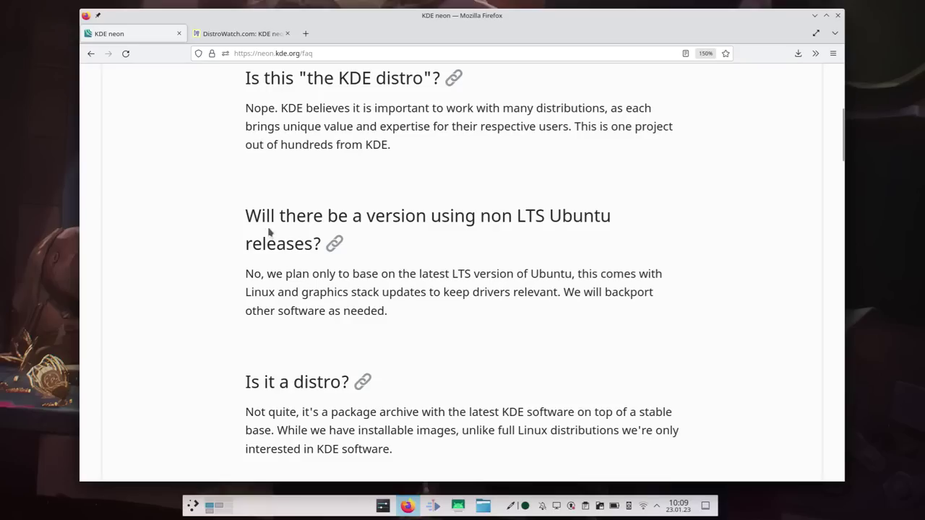
Step: Highlight the beginning of the FAQ answer about a version using non-LTS Ubuntu releases
{"action": "left_click_drag", "start_coordinate": [246, 273], "coordinate": [377, 273]}
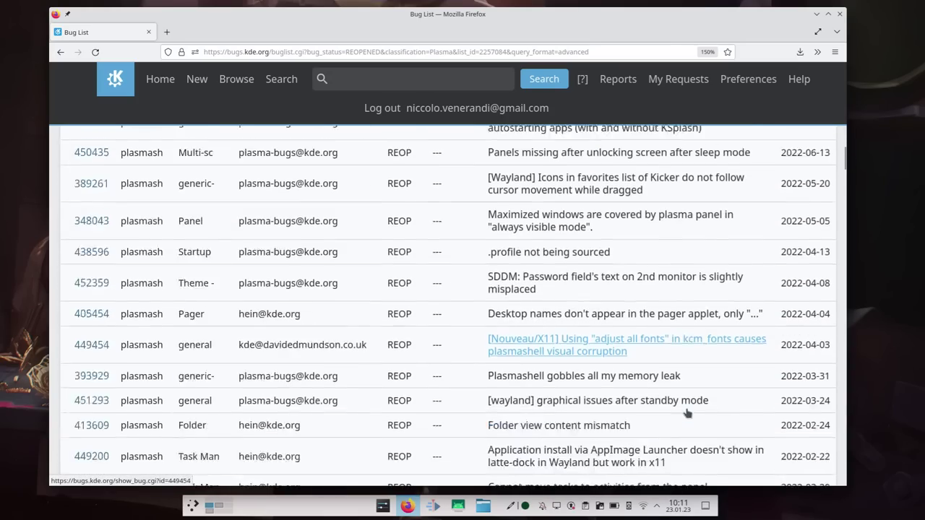
Step: Look through the list of reopened Plasma bugs on the KDE bug tracker
{"action": "scroll", "coordinate": [687, 413], "scroll_direction": "down", "scroll_amount": 20}
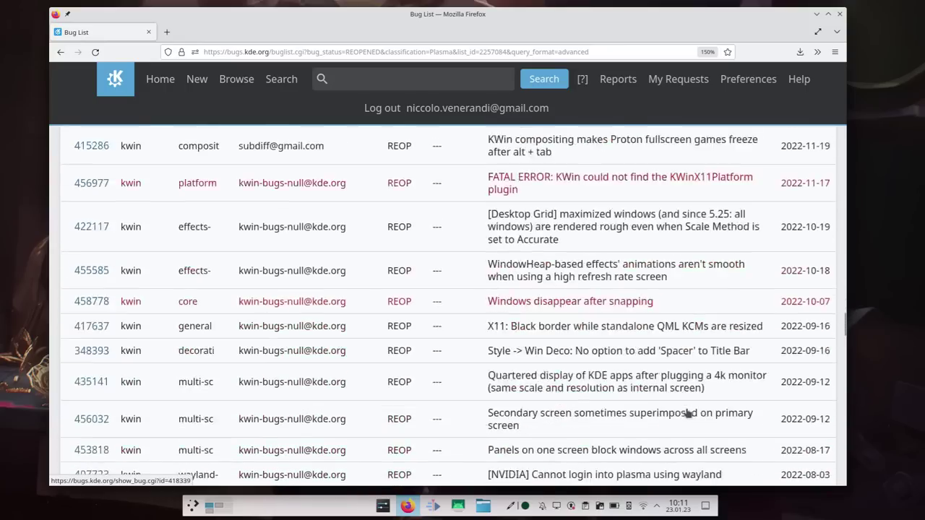
{"action": "scroll", "coordinate": [687, 414], "scroll_direction": "down", "scroll_amount": 20}
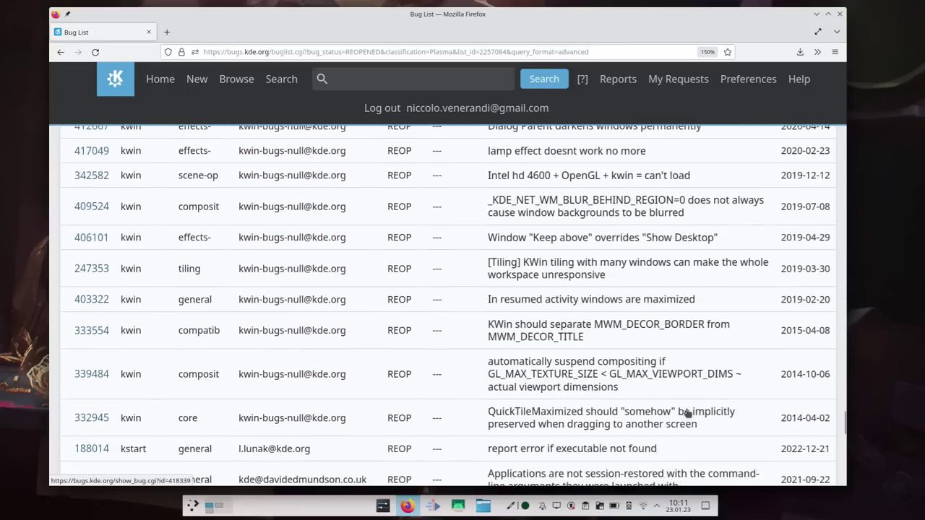
{"action": "scroll", "coordinate": [687, 413], "scroll_direction": "down", "scroll_amount": 20}
{"action": "scroll", "coordinate": [687, 413], "scroll_direction": "up", "scroll_amount": 20}
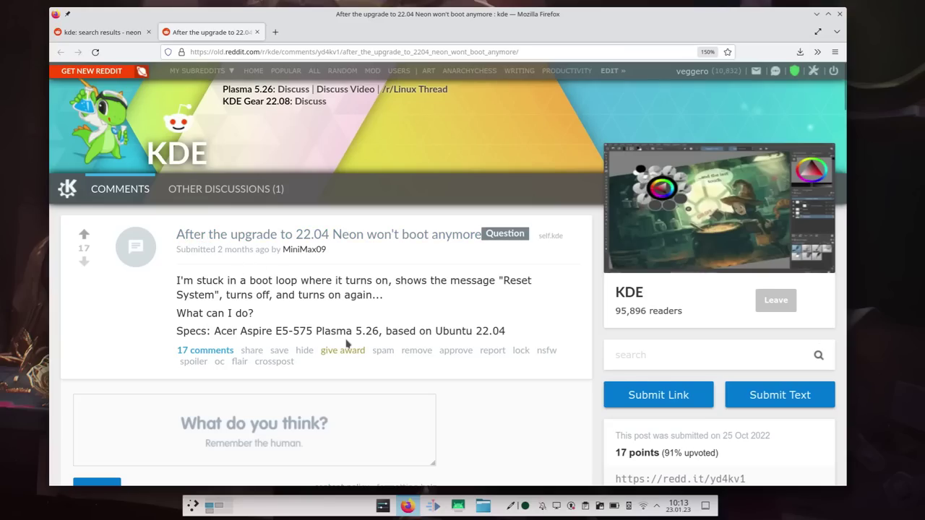
Step: Read the replies to the Reddit post about Neon not booting after the 22.04 upgrade, highlighting comments on fixes and similar issues
{"action": "scroll", "coordinate": [346, 344], "scroll_direction": "down", "scroll_amount": 5}
{"action": "scroll", "coordinate": [347, 340], "scroll_direction": "down", "scroll_amount": 5}
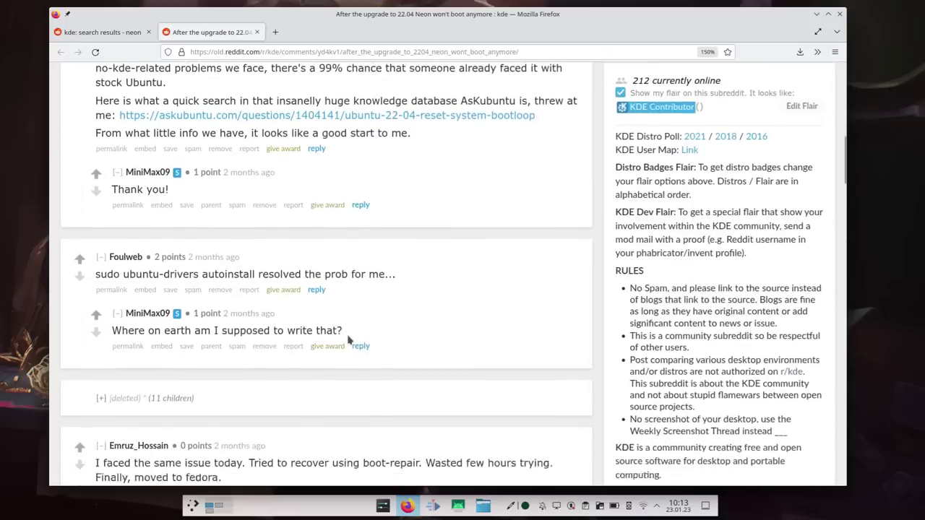
{"action": "double_click", "coordinate": [301, 213]}
{"action": "triple_click", "coordinate": [298, 213]}
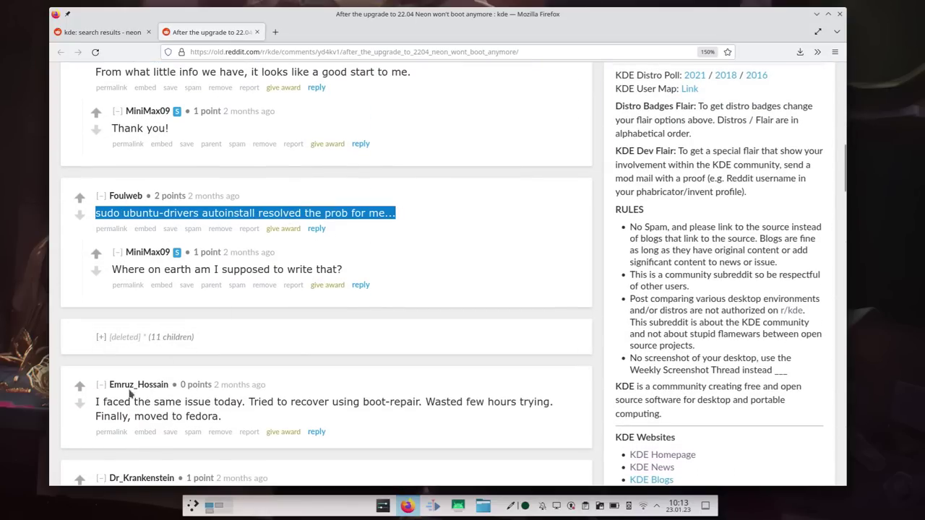
{"action": "left_click_drag", "start_coordinate": [96, 402], "coordinate": [217, 416]}
{"action": "scroll", "coordinate": [213, 412], "scroll_direction": "down", "scroll_amount": 3}
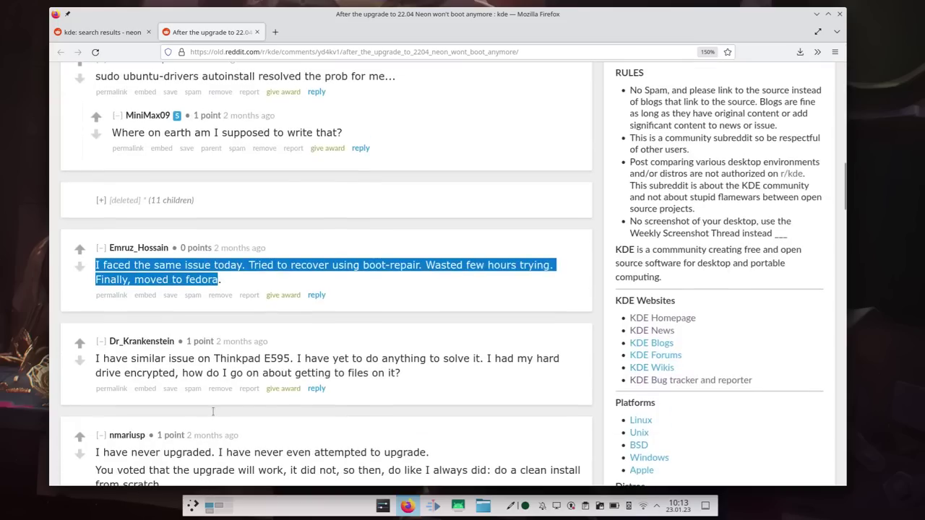
{"action": "left_click_drag", "start_coordinate": [102, 358], "coordinate": [171, 361]}
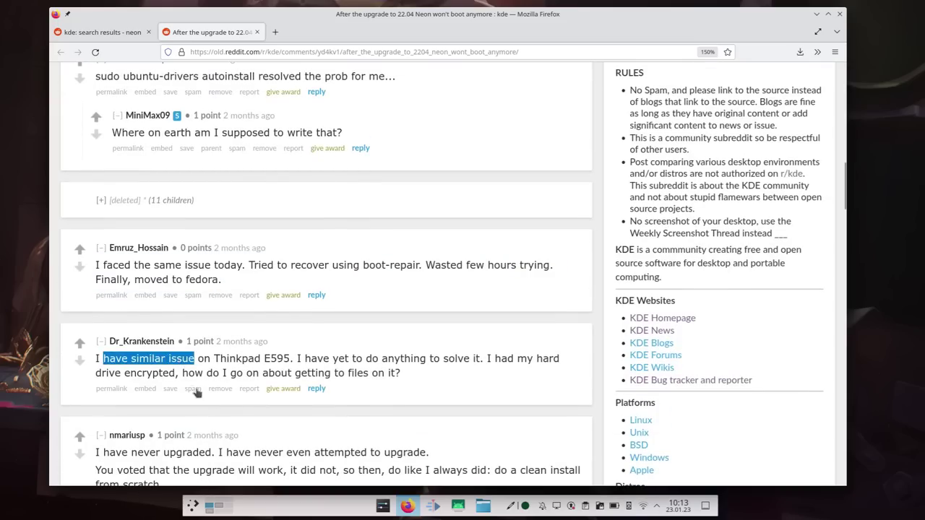
{"action": "scroll", "coordinate": [197, 392], "scroll_direction": "down", "scroll_amount": 1}
{"action": "left_click_drag", "start_coordinate": [103, 427], "coordinate": [211, 428]}
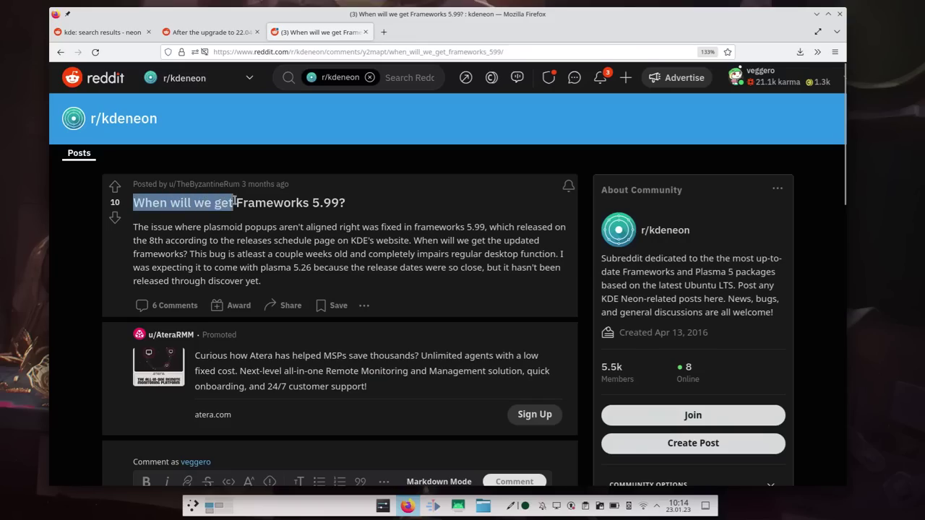
Step: Read the comments on the r/kdeneon post "When will we get Frameworks 5.99?" and highlight the one about holding off from updating
{"action": "left_click", "coordinate": [348, 248]}
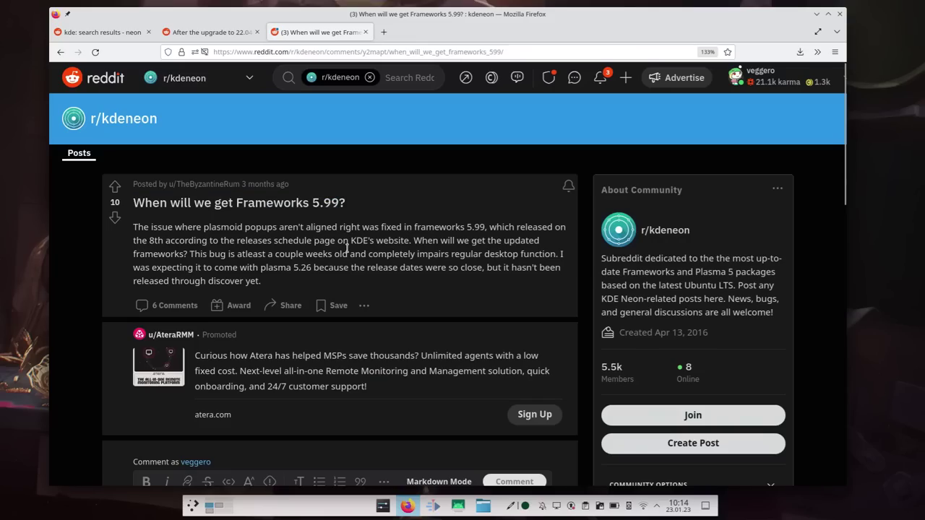
{"action": "scroll", "coordinate": [313, 256], "scroll_direction": "down", "scroll_amount": 5}
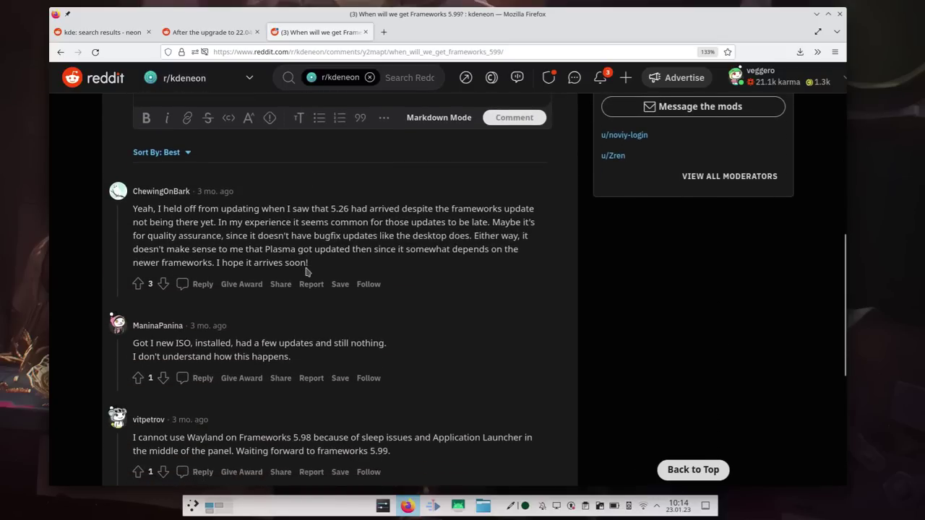
{"action": "scroll", "coordinate": [306, 271], "scroll_direction": "down", "scroll_amount": 1}
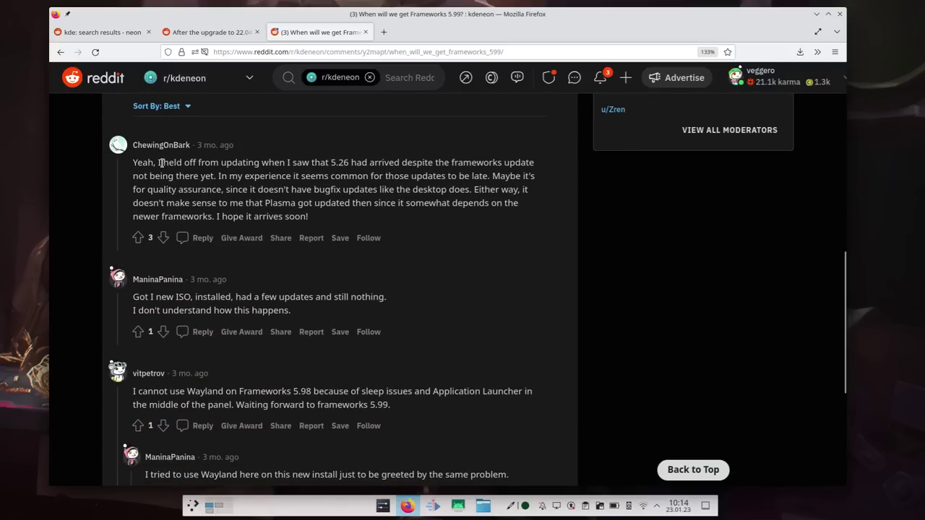
{"action": "left_click_drag", "start_coordinate": [161, 162], "coordinate": [333, 157]}
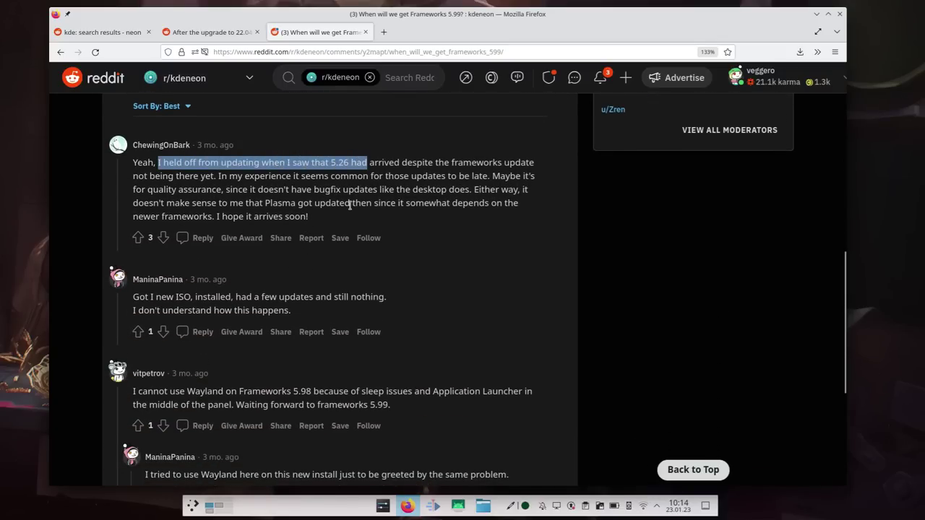
{"action": "scroll", "coordinate": [350, 205], "scroll_direction": "down", "scroll_amount": 3}
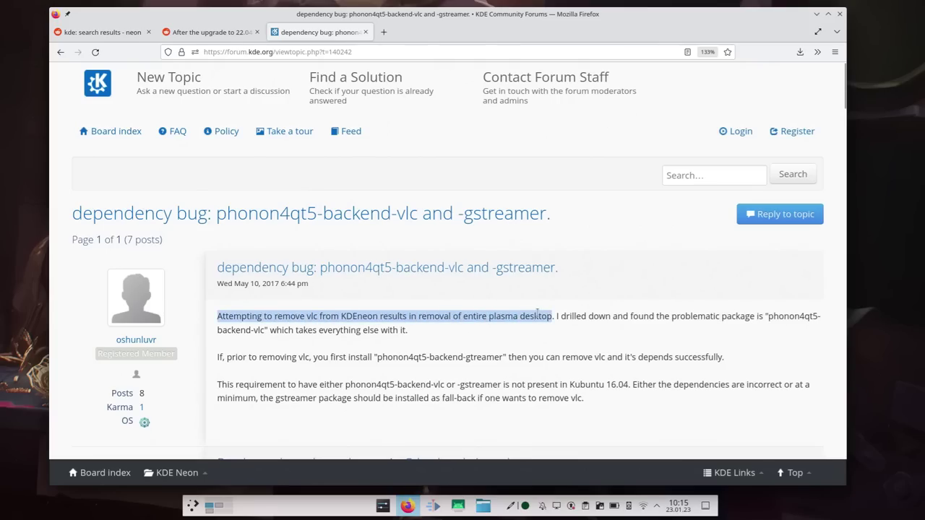
Step: Read through the KDE forum thread on the phonon4qt5-backend-vlc and -gstreamer dependency bug
{"action": "scroll", "coordinate": [537, 312], "scroll_direction": "down", "scroll_amount": 12}
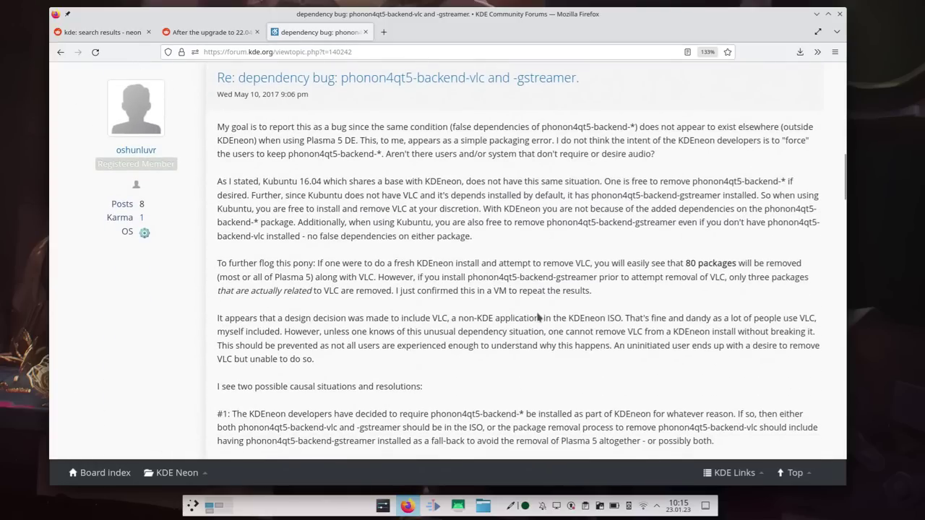
{"action": "scroll", "coordinate": [537, 312], "scroll_direction": "down", "scroll_amount": 18}
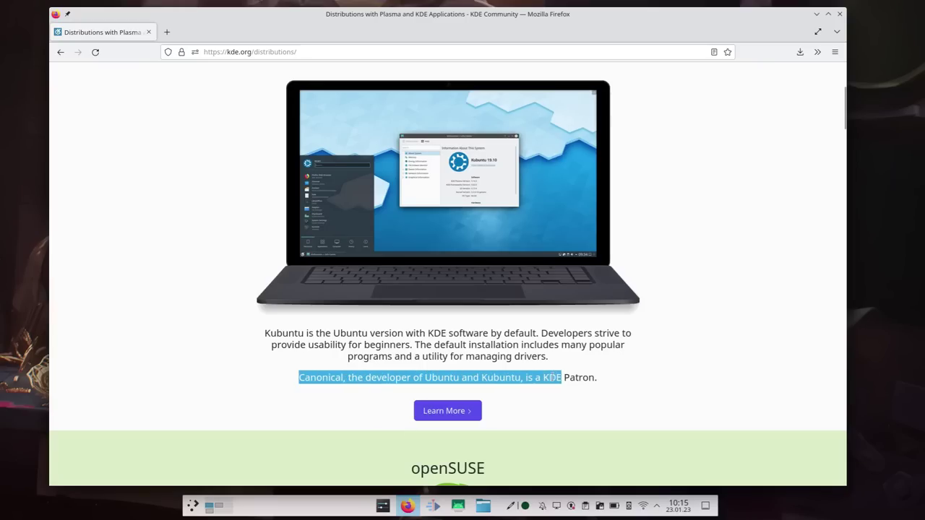
Step: Review the Kubuntu entry on KDE's distributions page and the Kubuntu Team page, highlighting the names of a developer, the product manager and the founder
{"action": "scroll", "coordinate": [572, 376], "scroll_direction": "up", "scroll_amount": 3}
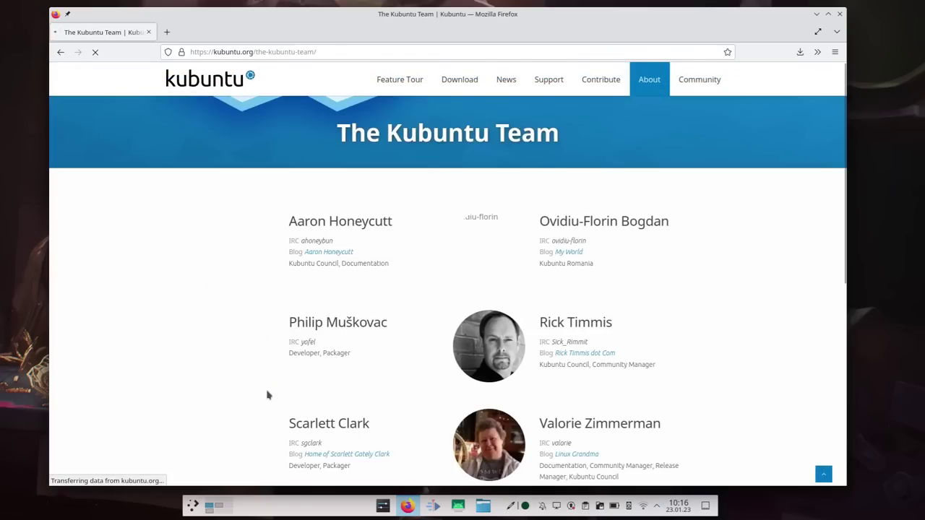
{"action": "scroll", "coordinate": [267, 395], "scroll_direction": "down", "scroll_amount": 3}
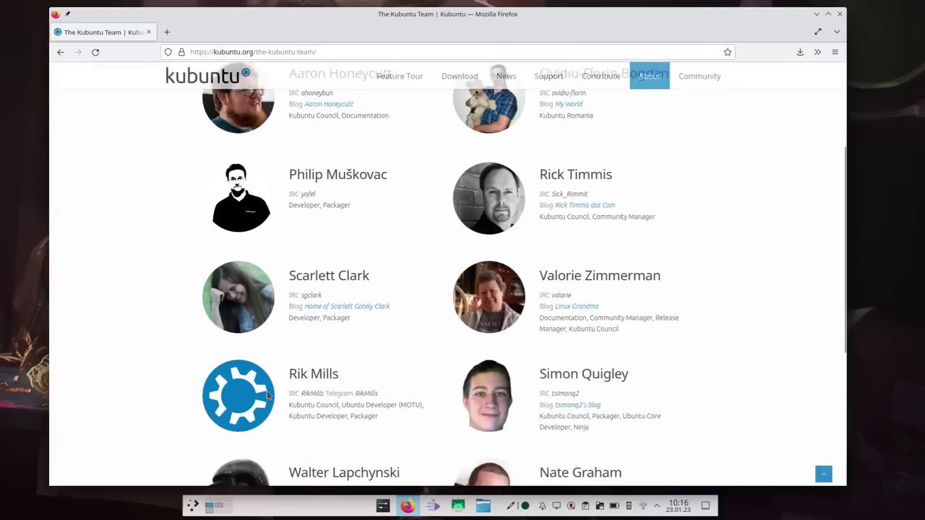
{"action": "triple_click", "coordinate": [313, 370]}
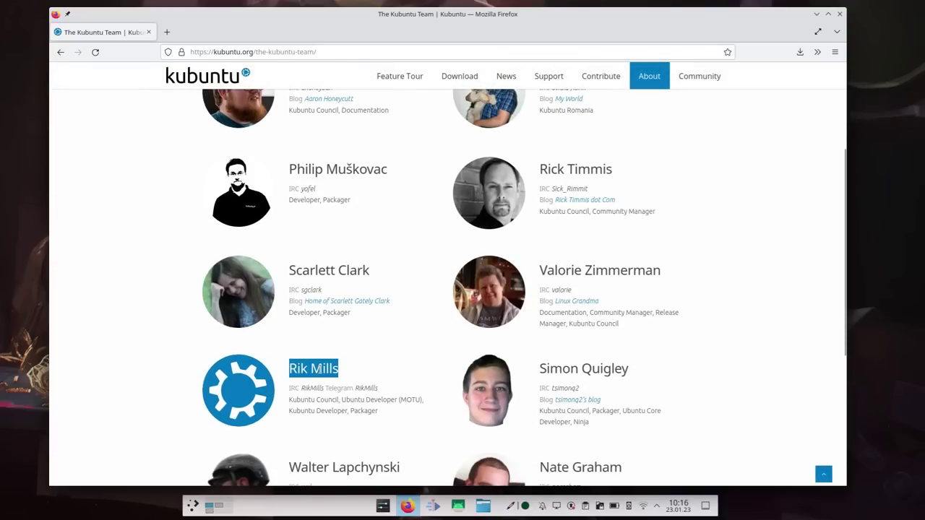
{"action": "scroll", "coordinate": [318, 368], "scroll_direction": "down", "scroll_amount": 2}
{"action": "triple_click", "coordinate": [571, 381]}
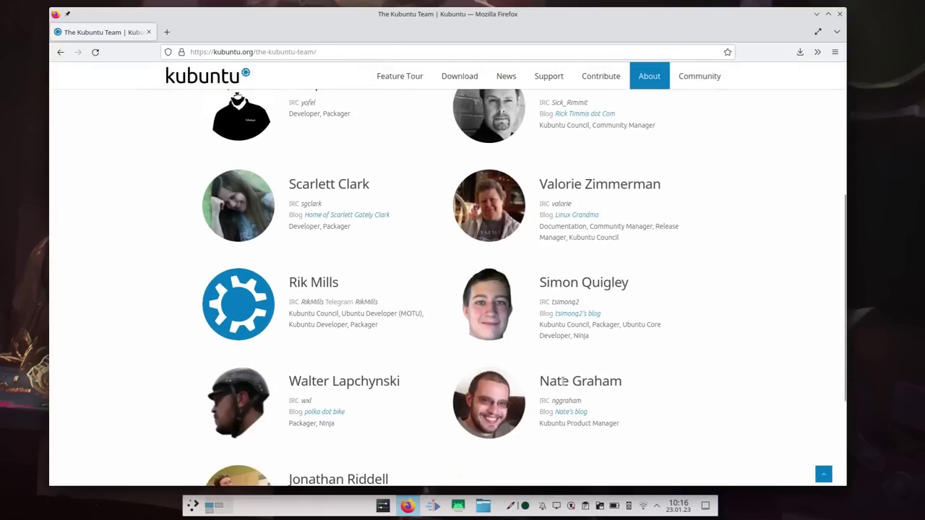
{"action": "scroll", "coordinate": [582, 381], "scroll_direction": "down", "scroll_amount": 2}
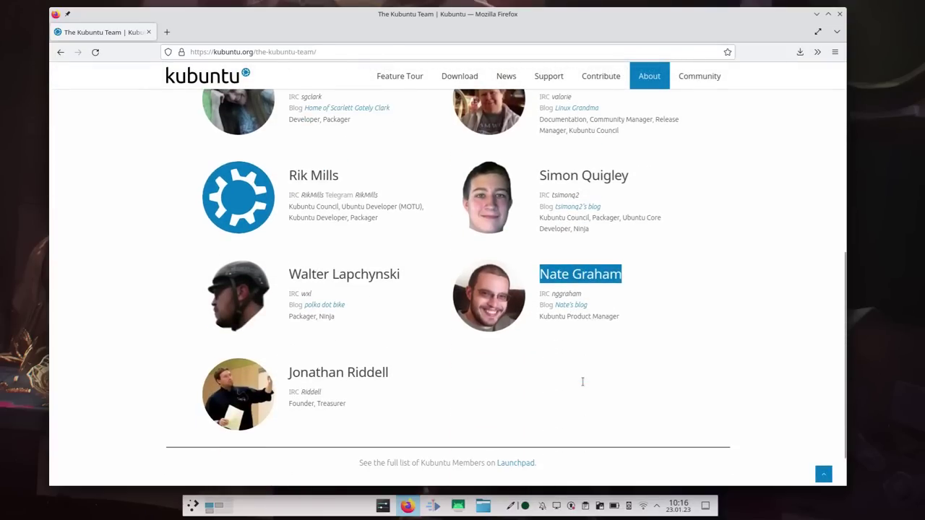
{"action": "double_click", "coordinate": [314, 370]}
{"action": "left_click_drag", "start_coordinate": [313, 370], "coordinate": [352, 373]}
{"action": "left_click", "coordinate": [352, 374]}
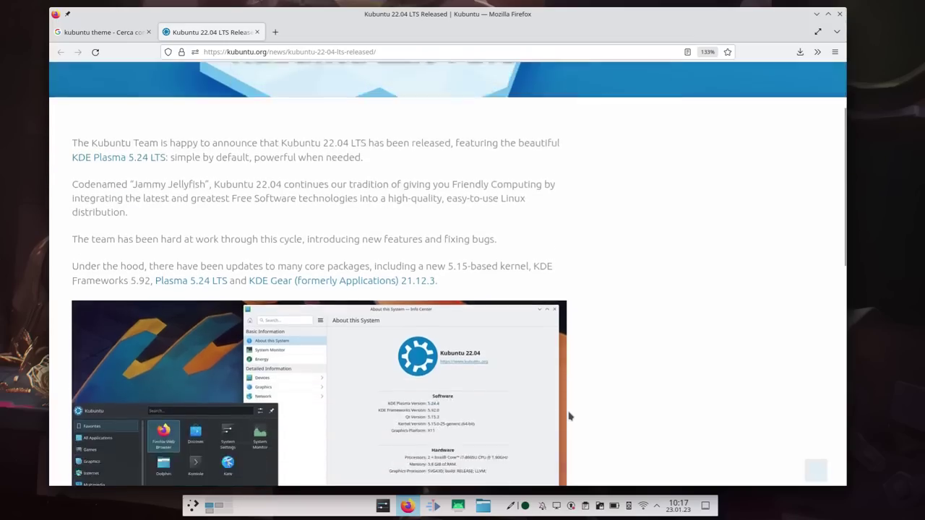
Step: Look through the Kubuntu 22.04 LTS release announcement and return to the "kubuntu theme" search results
{"action": "scroll", "coordinate": [569, 417], "scroll_direction": "down", "scroll_amount": 3}
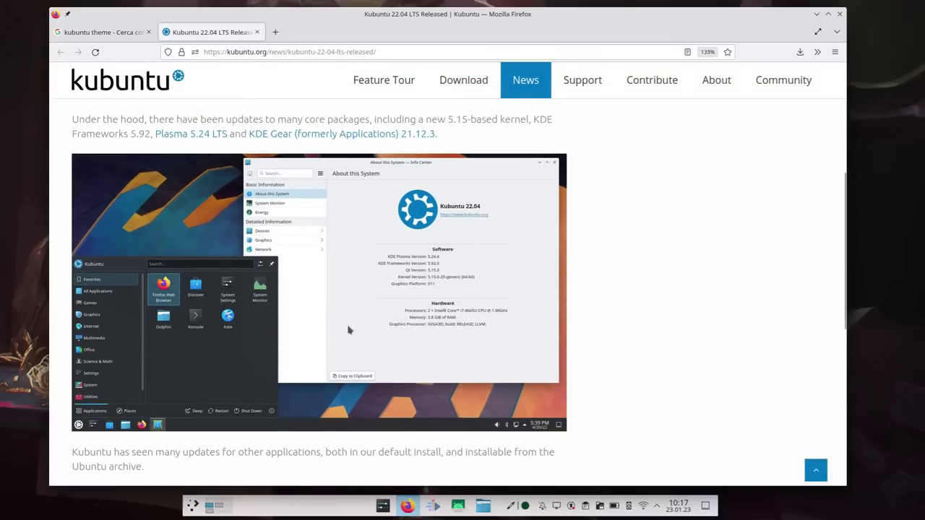
{"action": "scroll", "coordinate": [381, 406], "scroll_direction": "down", "scroll_amount": 3}
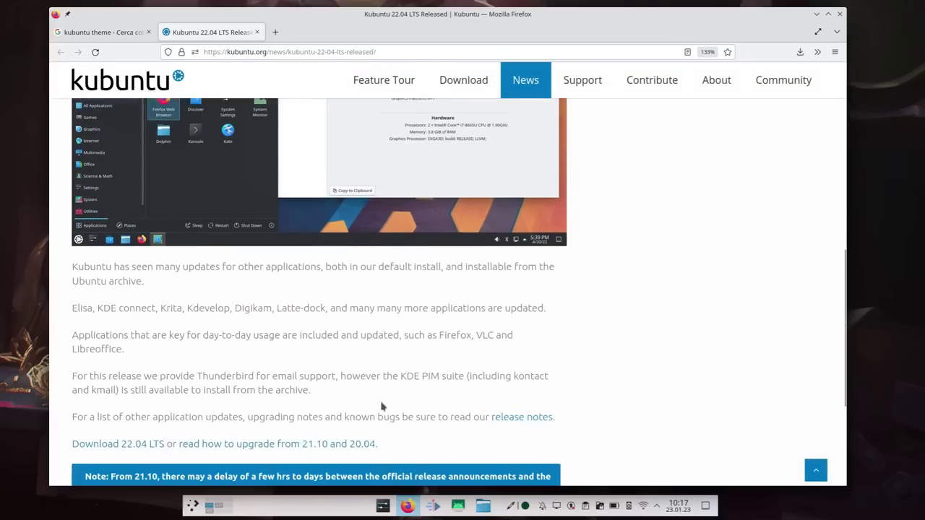
{"action": "scroll", "coordinate": [381, 406], "scroll_direction": "up", "scroll_amount": 2}
{"action": "left_click", "coordinate": [100, 31]}
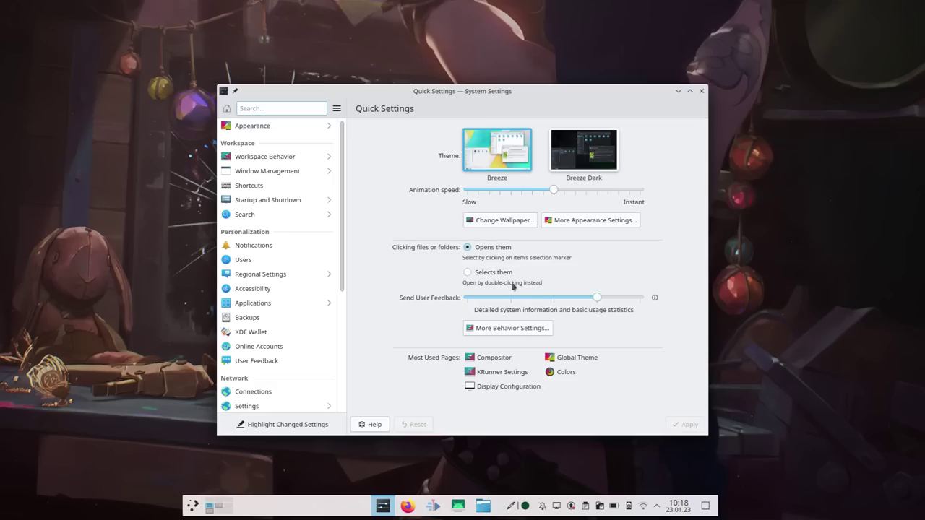
Step: Try the "Selects them" behavior for clicking files or folders, and restore "Opens them"
{"action": "left_click", "coordinate": [467, 272]}
{"action": "left_click", "coordinate": [500, 248]}
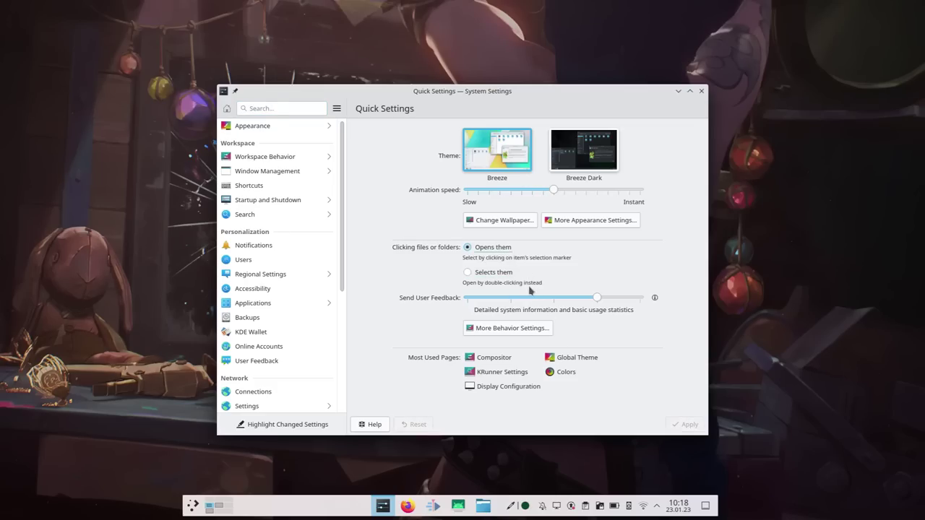
Step: Switch the behavior for clicking files or folders back and forth between "Selects them" and "Opens them"
{"action": "left_click", "coordinate": [499, 274]}
{"action": "left_click", "coordinate": [491, 250]}
{"action": "left_click", "coordinate": [495, 273]}
{"action": "left_click", "coordinate": [491, 250]}
{"action": "left_click", "coordinate": [501, 276]}
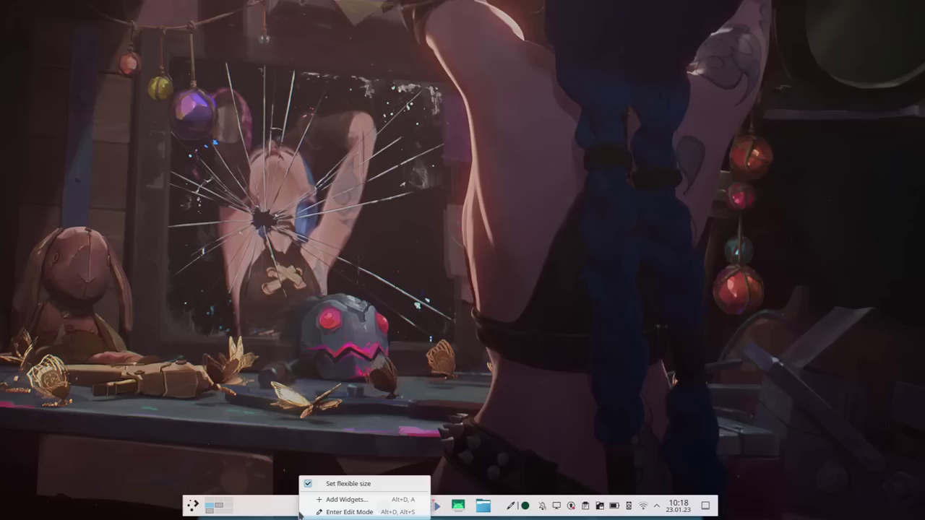
Step: Enter the panel's edit mode and bring up the options of the spacer beside the task icons
{"action": "left_click", "coordinate": [318, 512]}
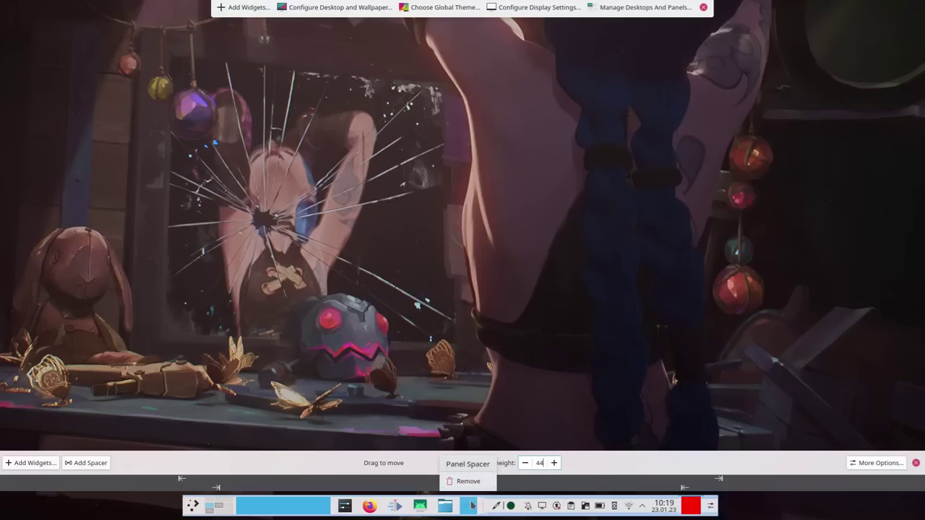
{"action": "mouse_move", "coordinate": [483, 507]}
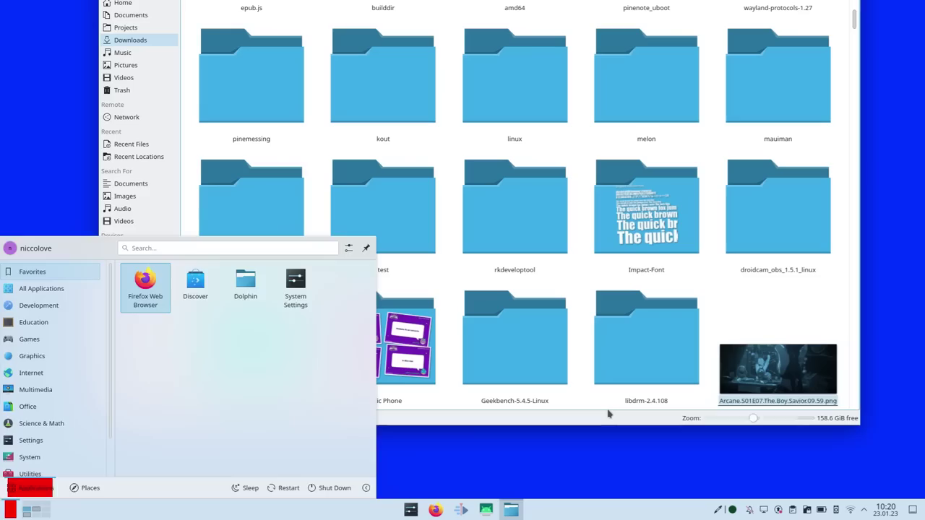
Step: Dismiss the application launcher and try out the Wobbly Windows effect by moving windows around the desktop
{"action": "left_click", "coordinate": [609, 413]}
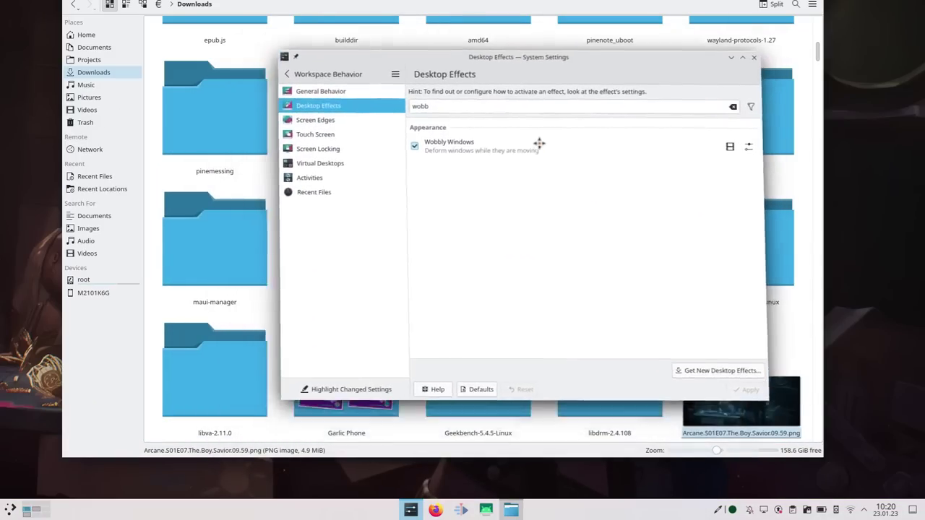
{"action": "left_click_drag", "start_coordinate": [539, 143], "coordinate": [516, 138]}
{"action": "left_click_drag", "start_coordinate": [181, 45], "coordinate": [233, 68]}
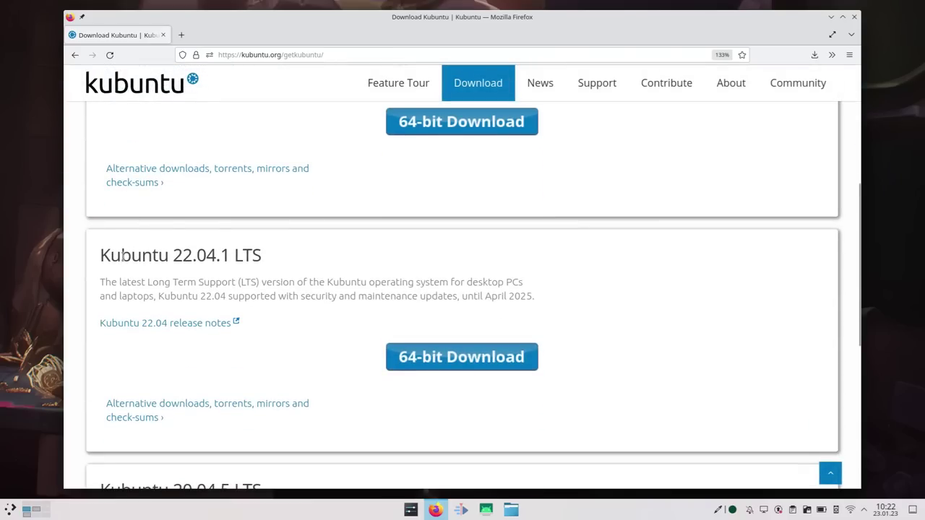
Step: Highlight the Kubuntu 22.04.1 LTS heading on the download page, and read through the default applications on the Kubuntu/Software wiki page
{"action": "double_click", "coordinate": [123, 256]}
{"action": "left_click", "coordinate": [245, 254]}
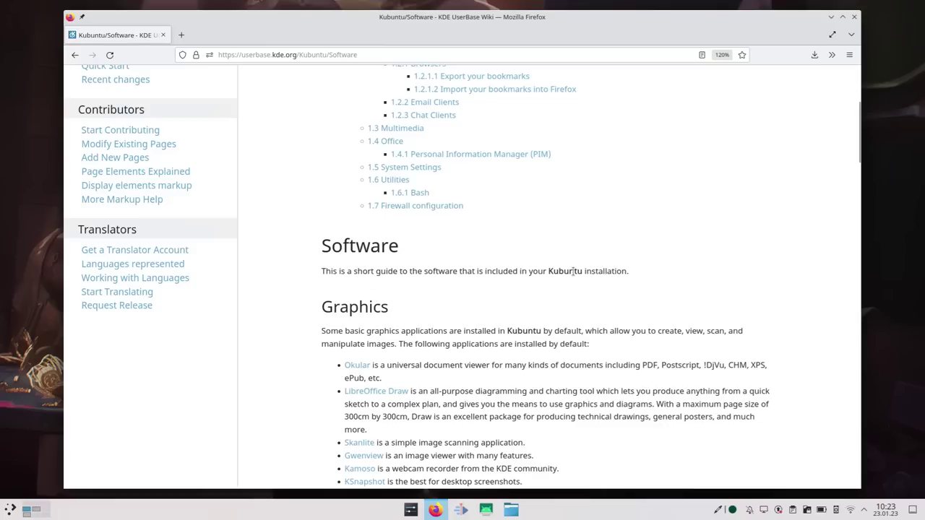
{"action": "scroll", "coordinate": [573, 270], "scroll_direction": "down", "scroll_amount": 3}
{"action": "scroll", "coordinate": [572, 273], "scroll_direction": "down", "scroll_amount": 5}
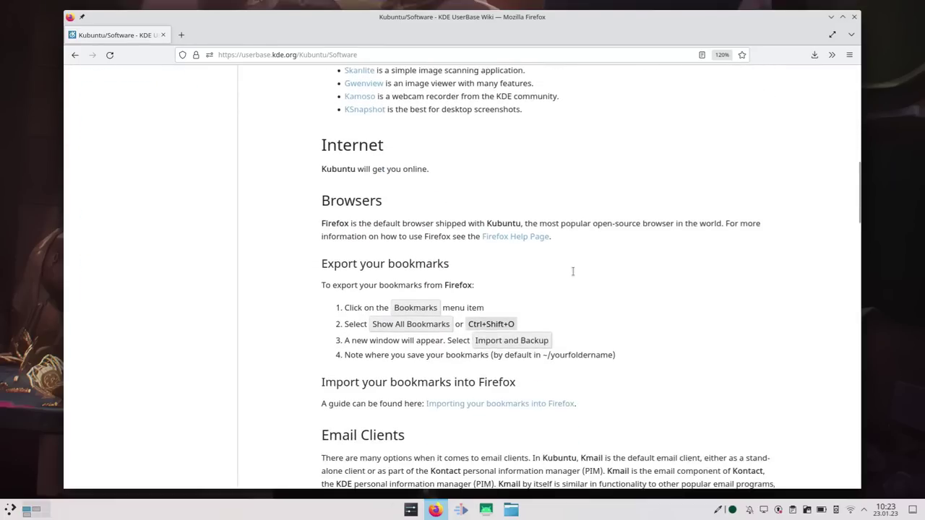
{"action": "scroll", "coordinate": [572, 273], "scroll_direction": "down", "scroll_amount": 7}
{"action": "scroll", "coordinate": [573, 275], "scroll_direction": "down", "scroll_amount": 7}
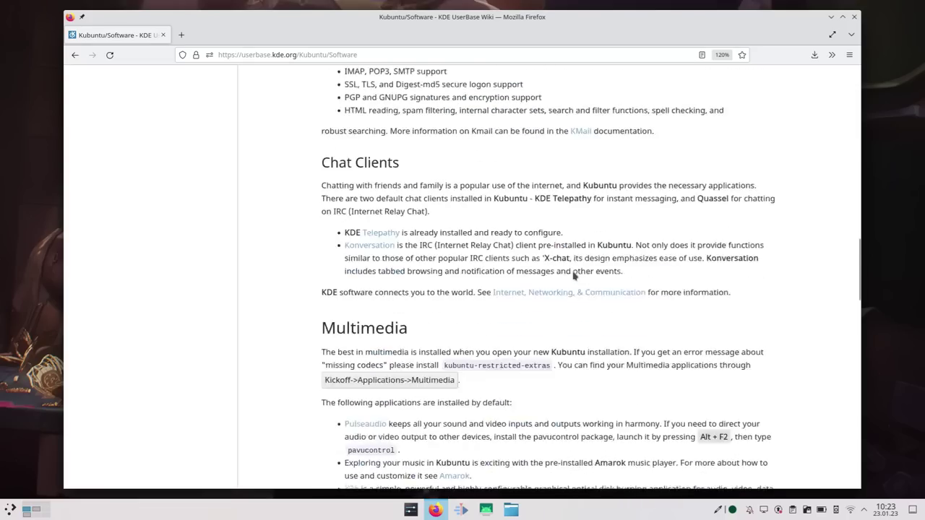
{"action": "scroll", "coordinate": [573, 273], "scroll_direction": "down", "scroll_amount": 6}
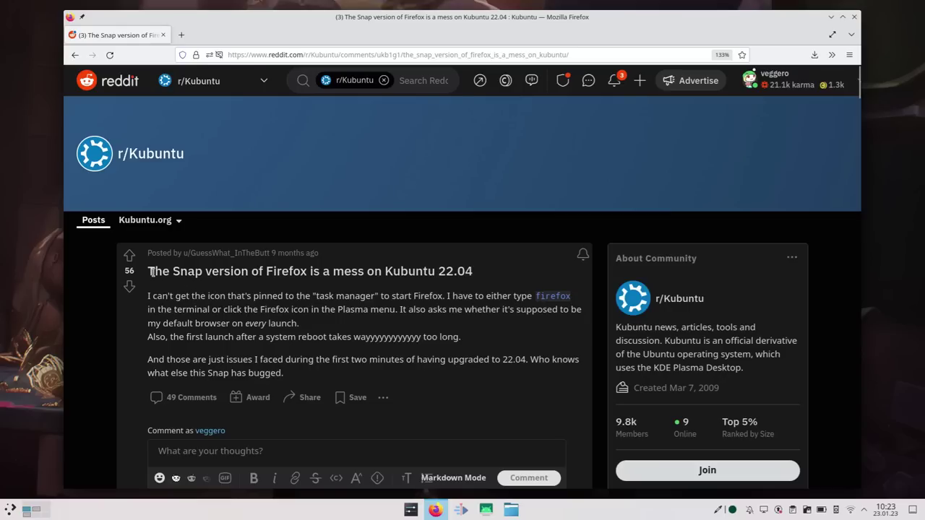
Step: Highlight the title of the r/Kubuntu post about the Snap version of Firefox on Kubuntu 22.04 and read on
{"action": "left_click_drag", "start_coordinate": [151, 271], "coordinate": [282, 268]}
{"action": "left_click_drag", "start_coordinate": [362, 269], "coordinate": [435, 271]}
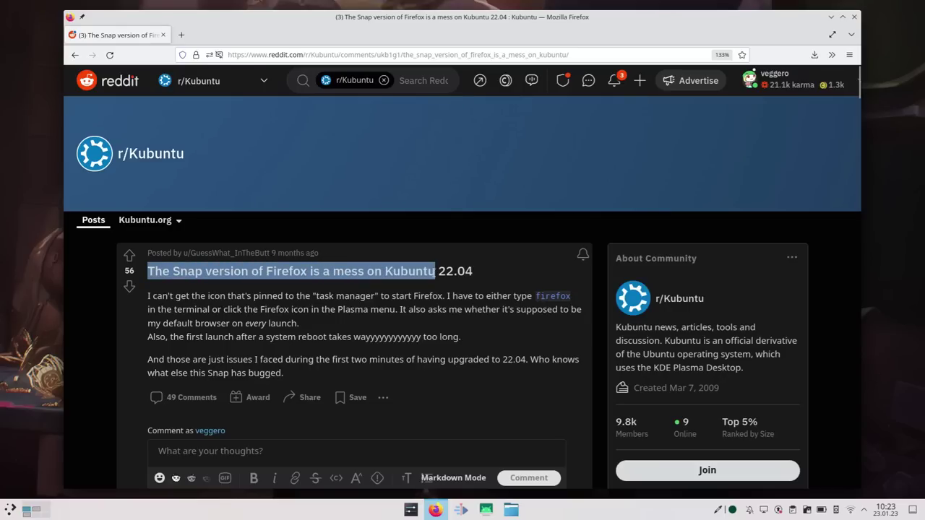
{"action": "double_click", "coordinate": [444, 273]}
{"action": "scroll", "coordinate": [444, 274], "scroll_direction": "down", "scroll_amount": 4}
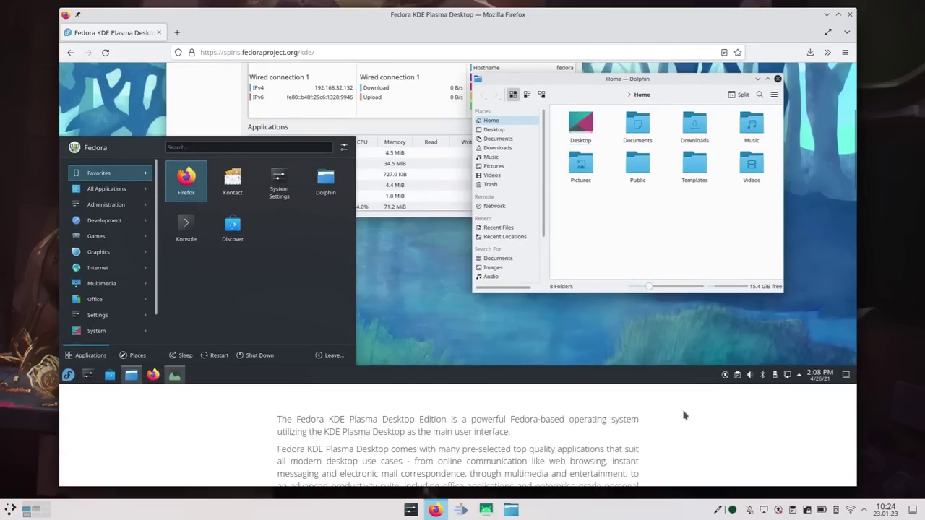
Step: Look through the Fedora KDE Plasma Desktop page and Wikipedia's Fedora Linux release history, highlighting the article's title
{"action": "scroll", "coordinate": [685, 415], "scroll_direction": "down", "scroll_amount": 8}
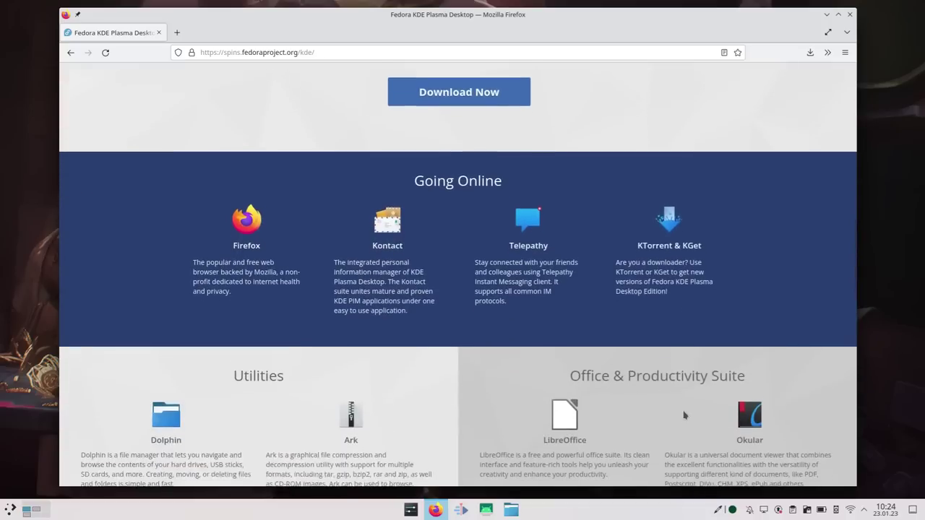
{"action": "scroll", "coordinate": [684, 414], "scroll_direction": "down", "scroll_amount": 8}
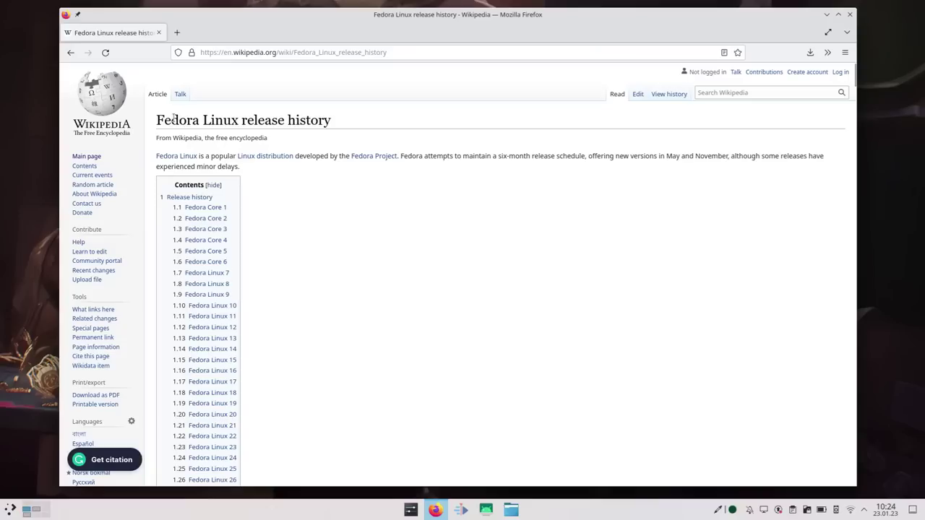
{"action": "left_click_drag", "start_coordinate": [156, 120], "coordinate": [294, 120]}
{"action": "left_click", "coordinate": [293, 120]}
{"action": "scroll", "coordinate": [293, 122], "scroll_direction": "down", "scroll_amount": 1}
{"action": "key", "text": "End"}
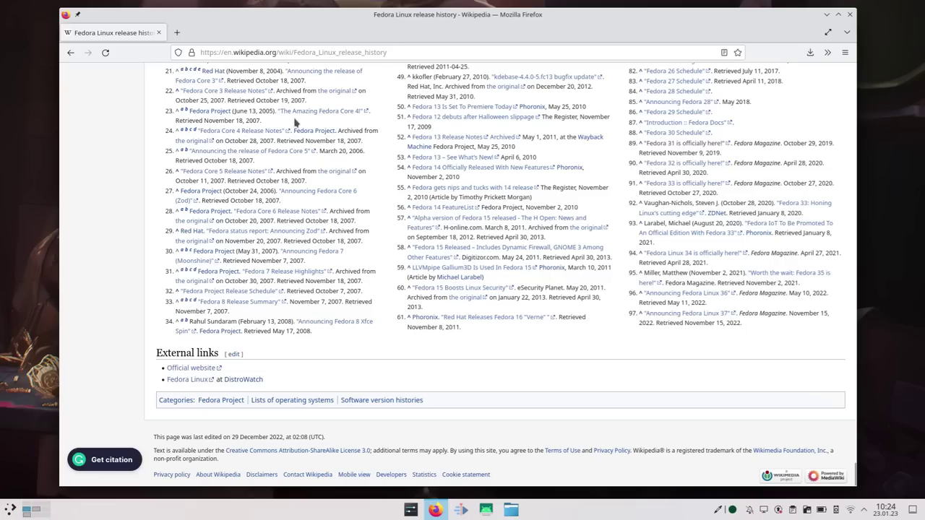
{"action": "scroll", "coordinate": [281, 218], "scroll_direction": "up", "scroll_amount": 15}
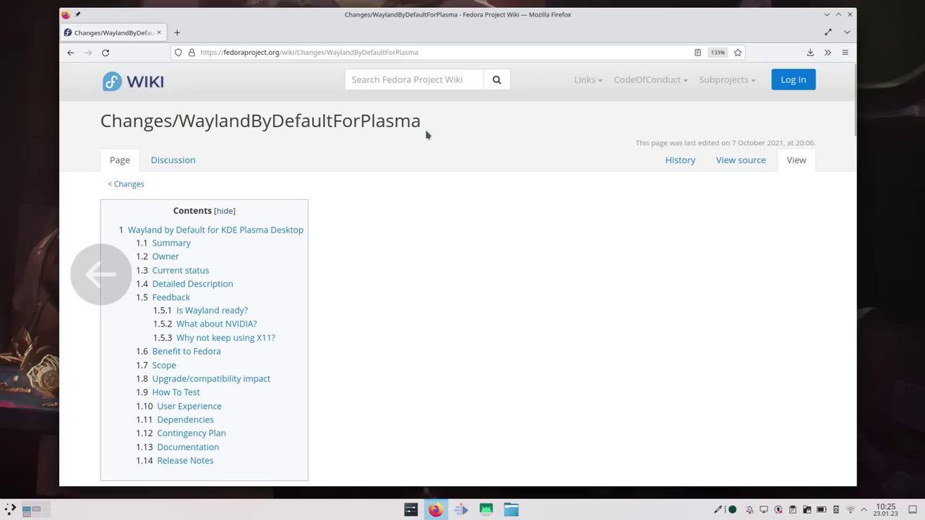
Step: Read the Fedora wiki's WaylandByDefaultForPlasma change page, highlighting its targeted release, through the description and feedback sections
{"action": "scroll", "coordinate": [426, 135], "scroll_direction": "down", "scroll_amount": 5}
{"action": "scroll", "coordinate": [426, 135], "scroll_direction": "down", "scroll_amount": 1}
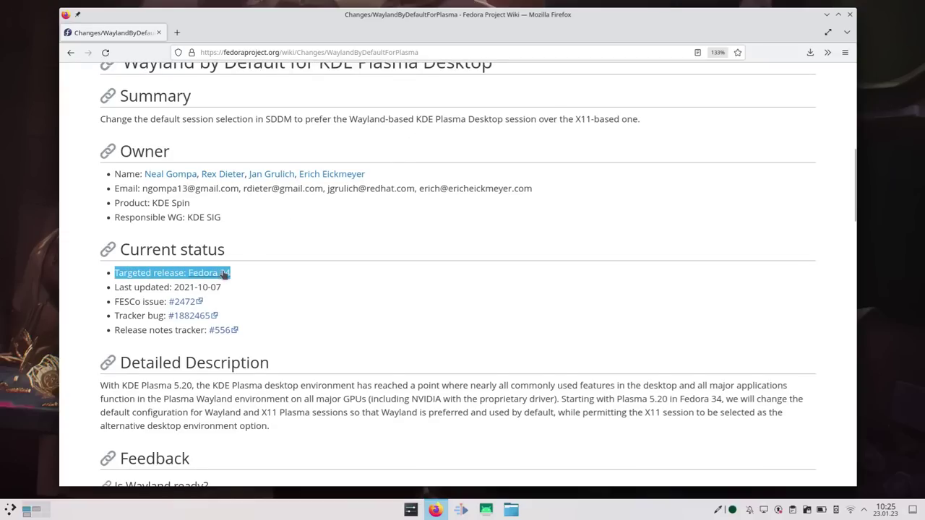
{"action": "scroll", "coordinate": [310, 355], "scroll_direction": "down", "scroll_amount": 3}
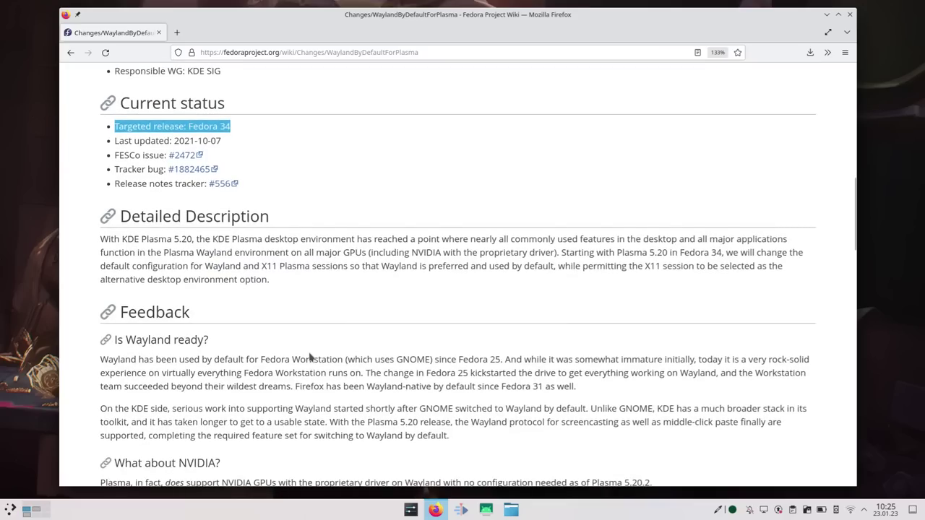
{"action": "scroll", "coordinate": [310, 355], "scroll_direction": "down", "scroll_amount": 5}
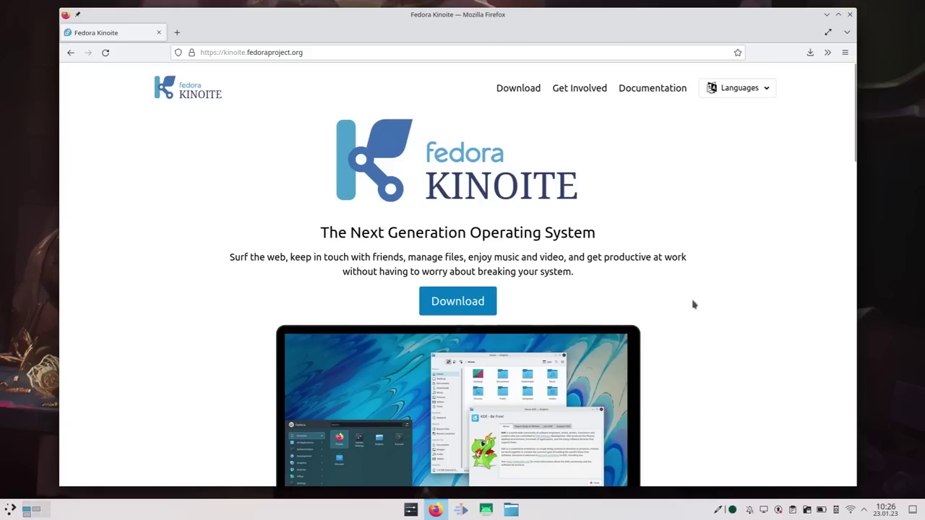
Step: Look through the Fedora Kinoite homepage, open its "Applications as Flatpaks" link and browse the Flathub app listings
{"action": "scroll", "coordinate": [692, 304], "scroll_direction": "down", "scroll_amount": 7}
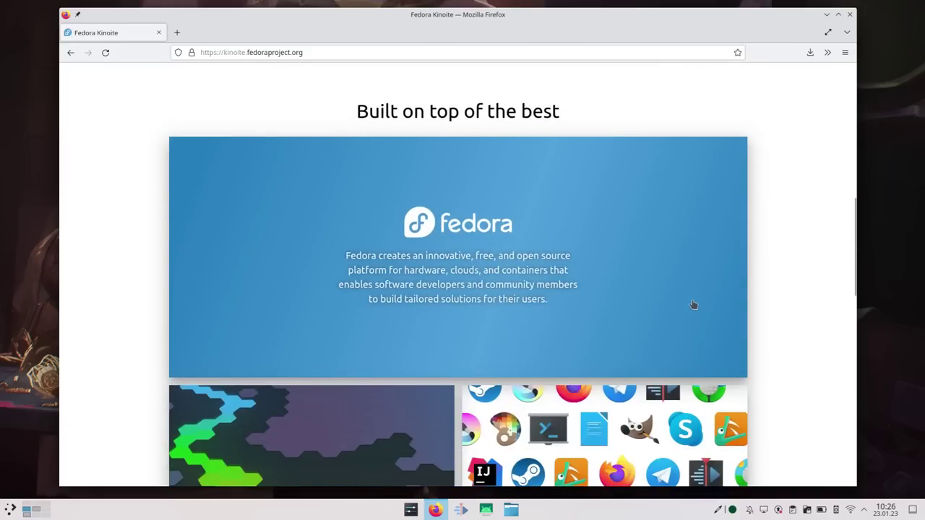
{"action": "scroll", "coordinate": [692, 304], "scroll_direction": "down", "scroll_amount": 10}
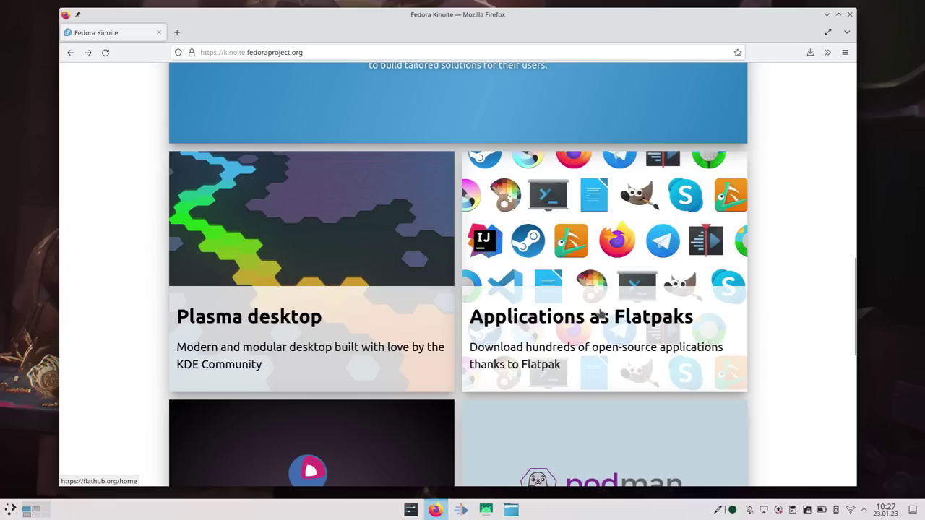
{"action": "left_click", "coordinate": [600, 312]}
{"action": "scroll", "coordinate": [600, 313], "scroll_direction": "down", "scroll_amount": 4}
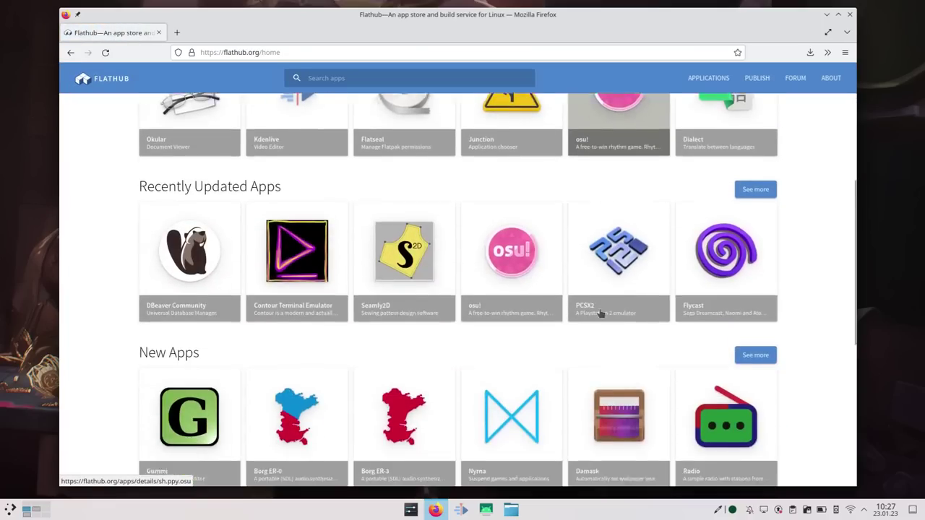
{"action": "scroll", "coordinate": [601, 312], "scroll_direction": "down", "scroll_amount": 4}
{"action": "scroll", "coordinate": [601, 313], "scroll_direction": "up", "scroll_amount": 8}
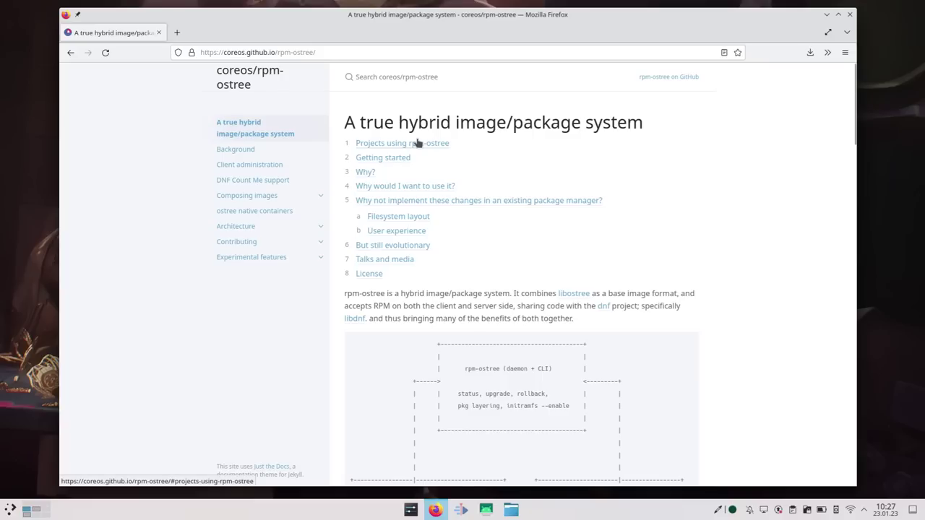
Step: Read the rpm-ostree documentation page on its features, the projects using it and the reasons behind it
{"action": "scroll", "coordinate": [417, 145], "scroll_direction": "down", "scroll_amount": 5}
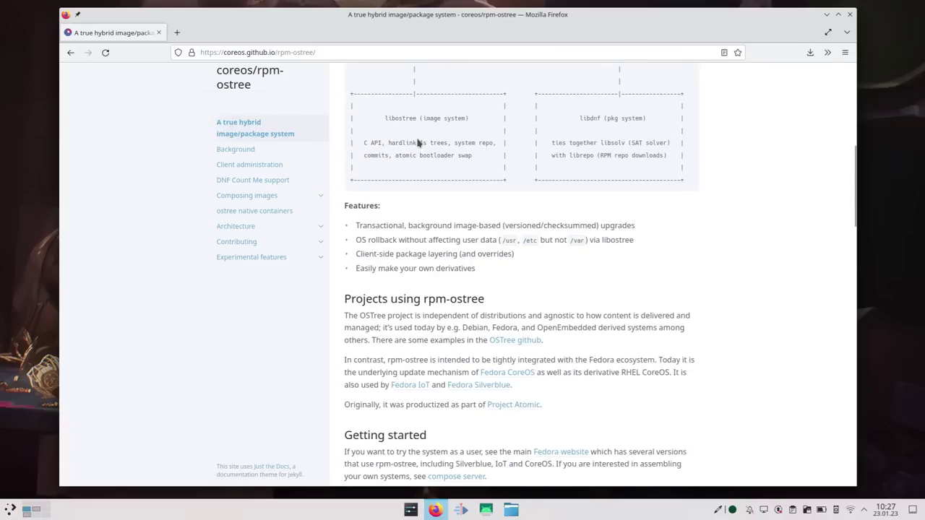
{"action": "scroll", "coordinate": [417, 143], "scroll_direction": "down", "scroll_amount": 3}
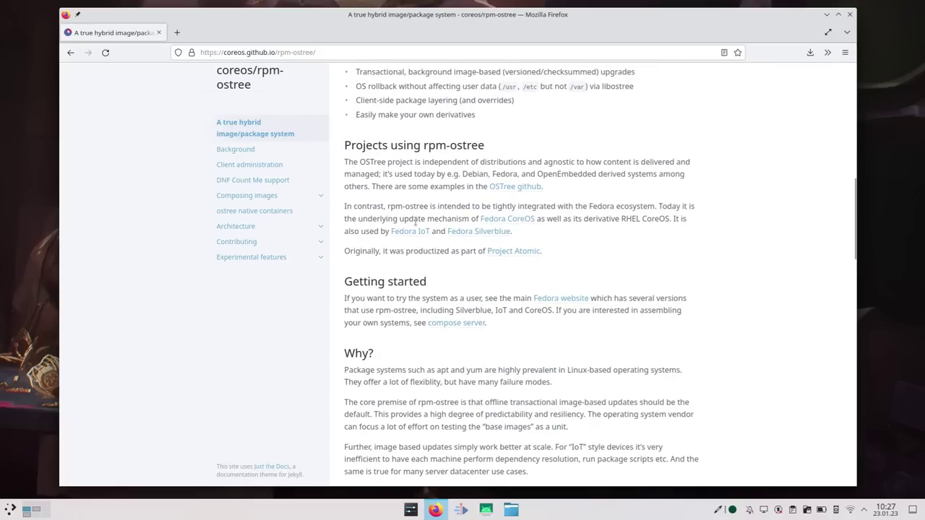
{"action": "scroll", "coordinate": [415, 222], "scroll_direction": "down", "scroll_amount": 4}
{"action": "scroll", "coordinate": [415, 222], "scroll_direction": "down", "scroll_amount": 4}
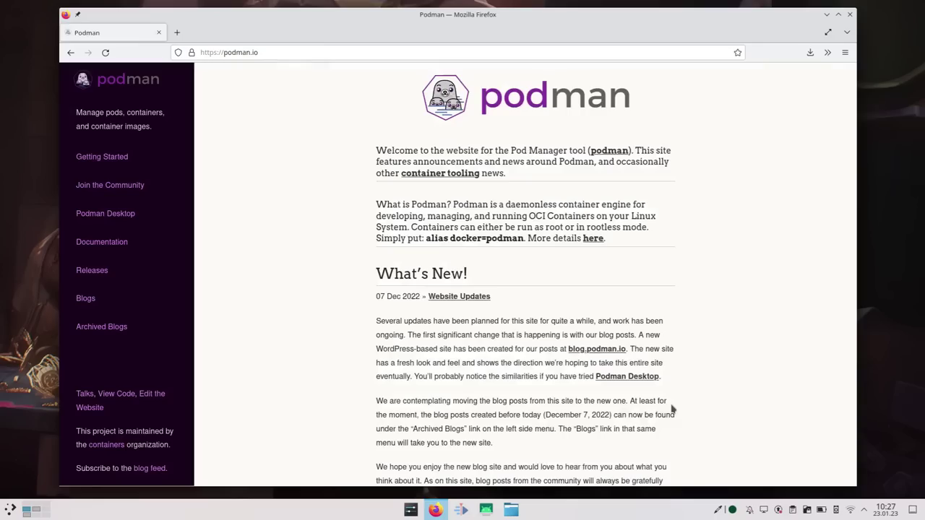
Step: Skim the news posts on the Podman homepage and return to its introduction
{"action": "scroll", "coordinate": [672, 410], "scroll_direction": "down", "scroll_amount": 3}
{"action": "scroll", "coordinate": [672, 409], "scroll_direction": "down", "scroll_amount": 5}
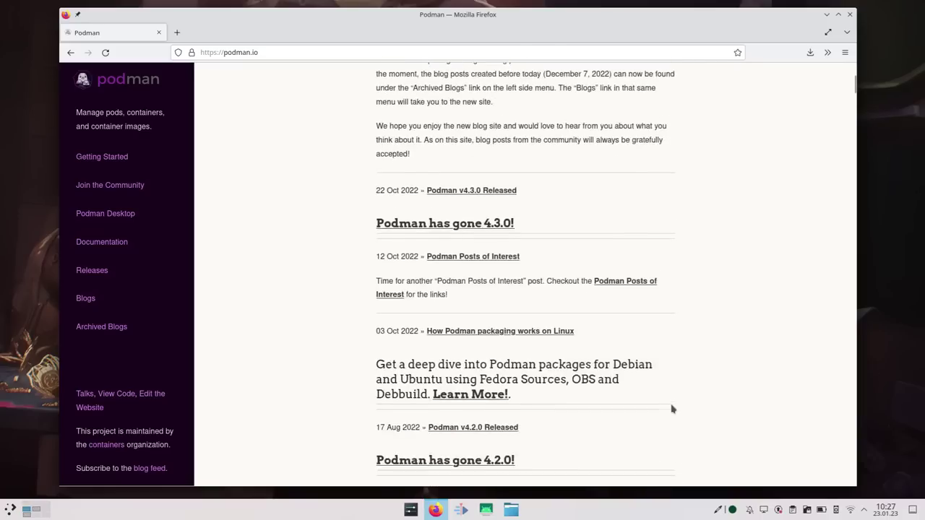
{"action": "scroll", "coordinate": [672, 410], "scroll_direction": "up", "scroll_amount": 8}
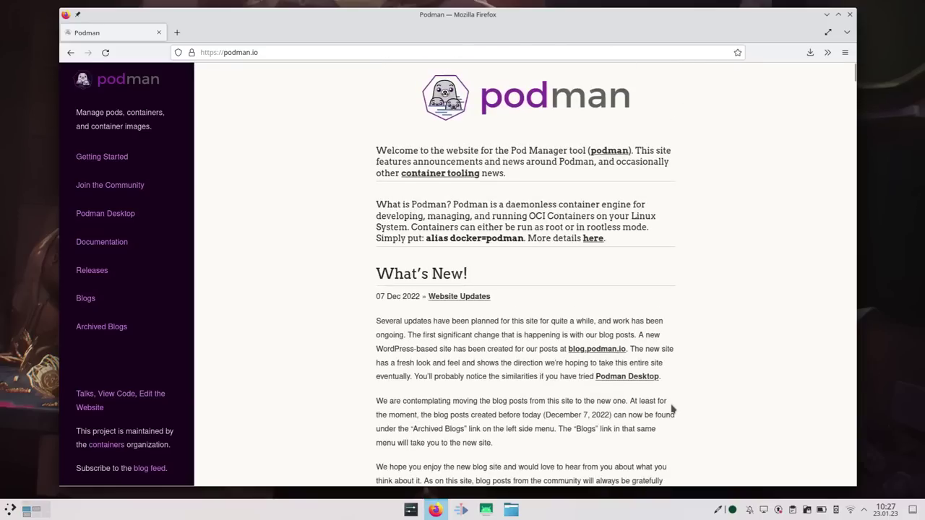
{"action": "left_click", "coordinate": [142, 155]}
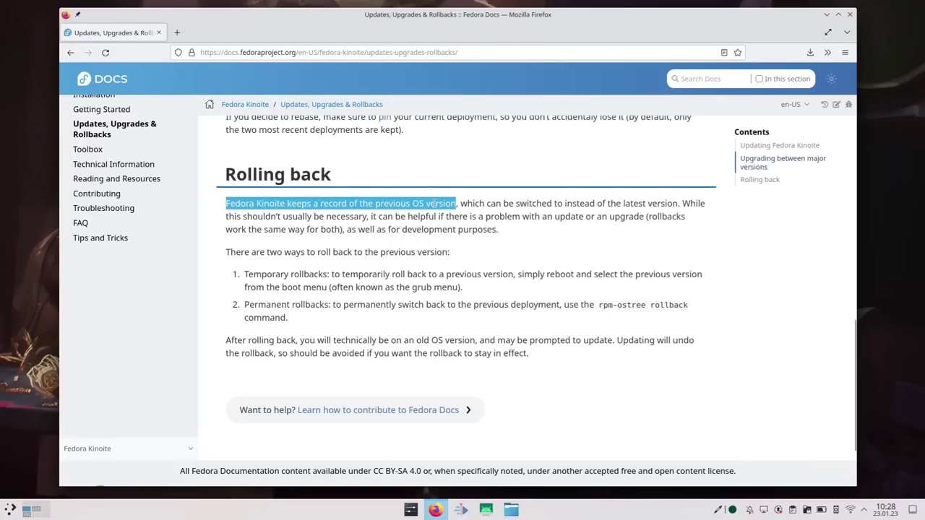
Step: Highlight "Temporary rollbacks" and "Permanent rollbacks" in the Rolling back section of the Fedora Kinoite docs
{"action": "left_click", "coordinate": [401, 229]}
{"action": "left_click_drag", "start_coordinate": [263, 277], "coordinate": [299, 275]}
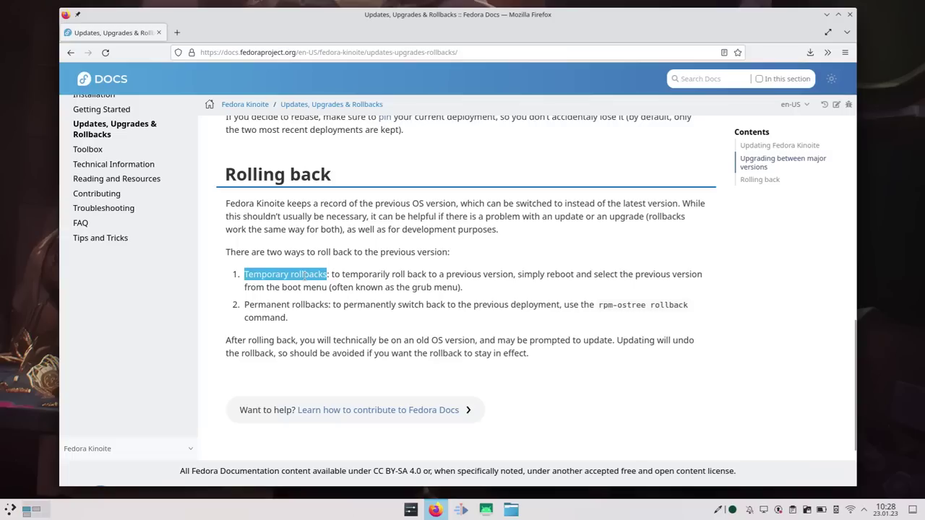
{"action": "left_click_drag", "start_coordinate": [256, 306], "coordinate": [328, 307]}
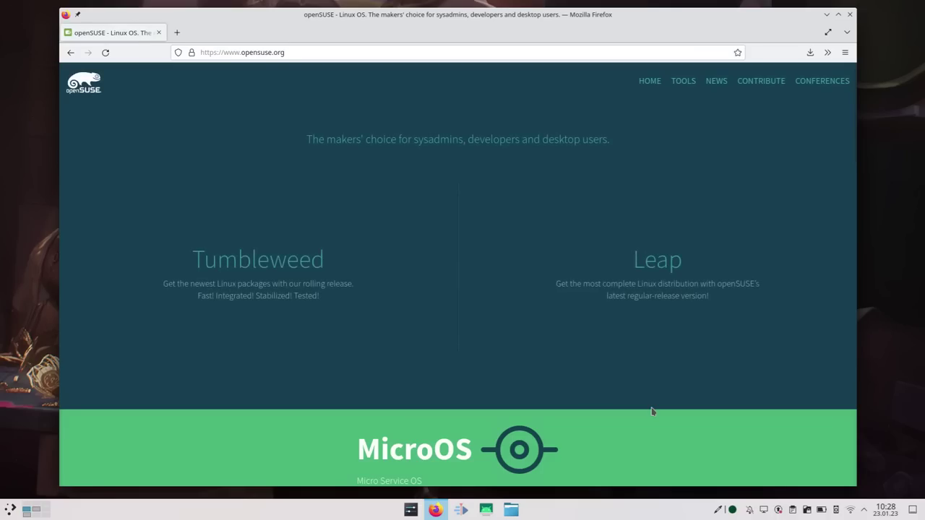
Step: Review the openSUSE homepage, opening the Tumbleweed details and returning to the main page for the Leap section
{"action": "scroll", "coordinate": [652, 411], "scroll_direction": "down", "scroll_amount": 3}
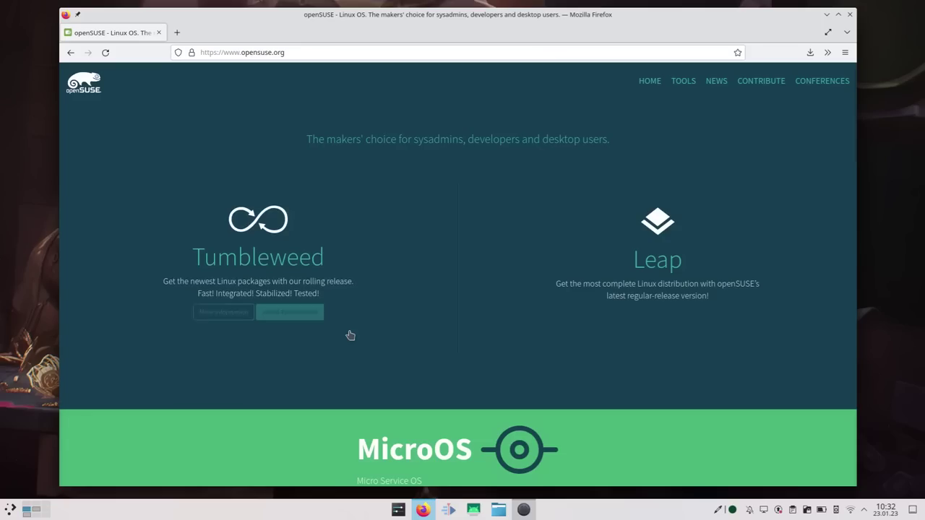
{"action": "left_click", "coordinate": [227, 312]}
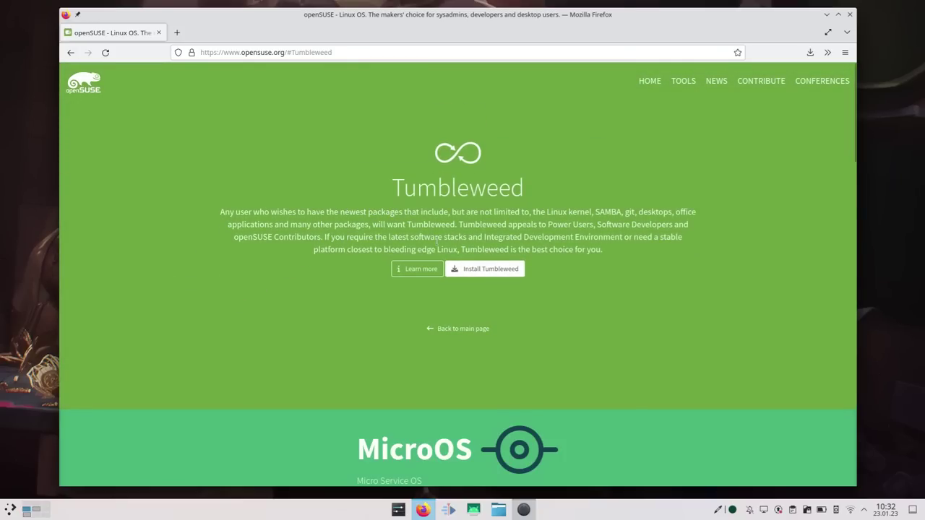
{"action": "left_click", "coordinate": [463, 330]}
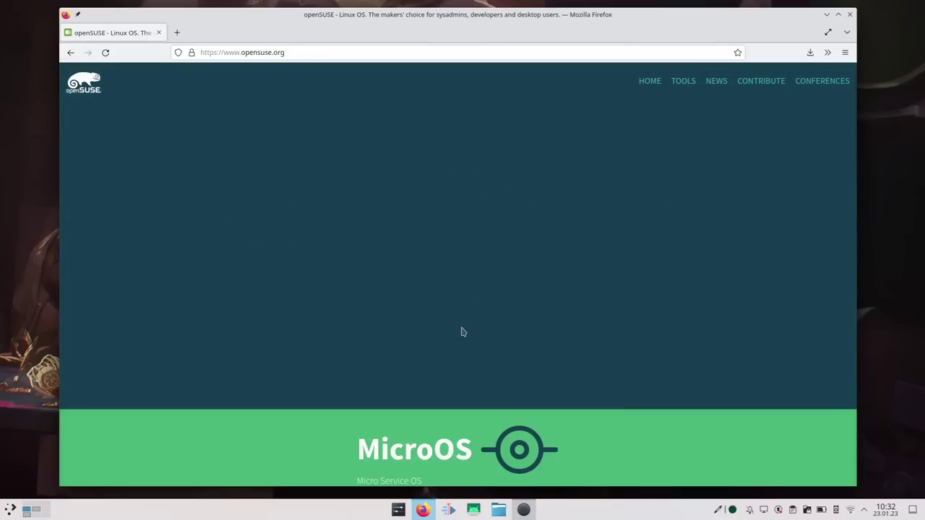
{"action": "left_click", "coordinate": [649, 318]}
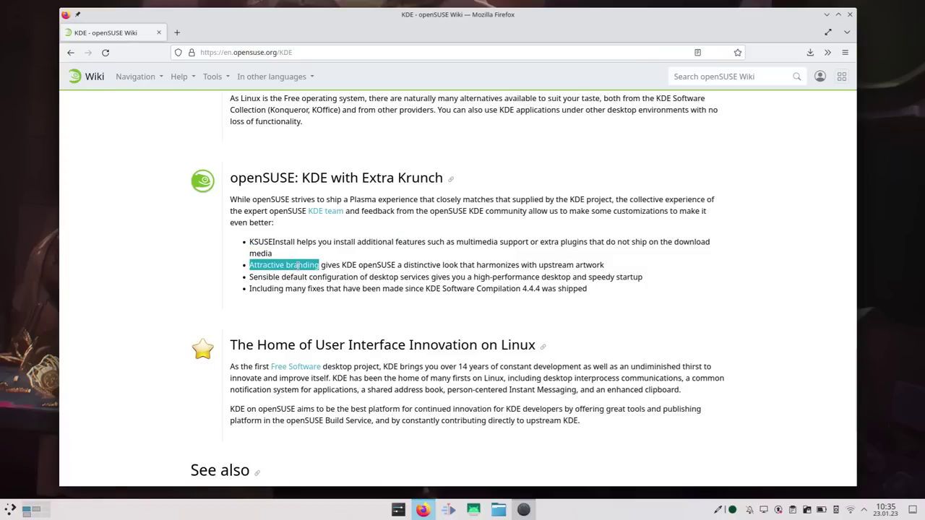
Step: Zoom in three levels on the openSUSE wiki's KDE page around the "Attractive branding" item
{"action": "key", "text": "ctrl+plus"}
{"action": "key", "text": "ctrl+plus"}
{"action": "key", "text": "ctrl+plus"}
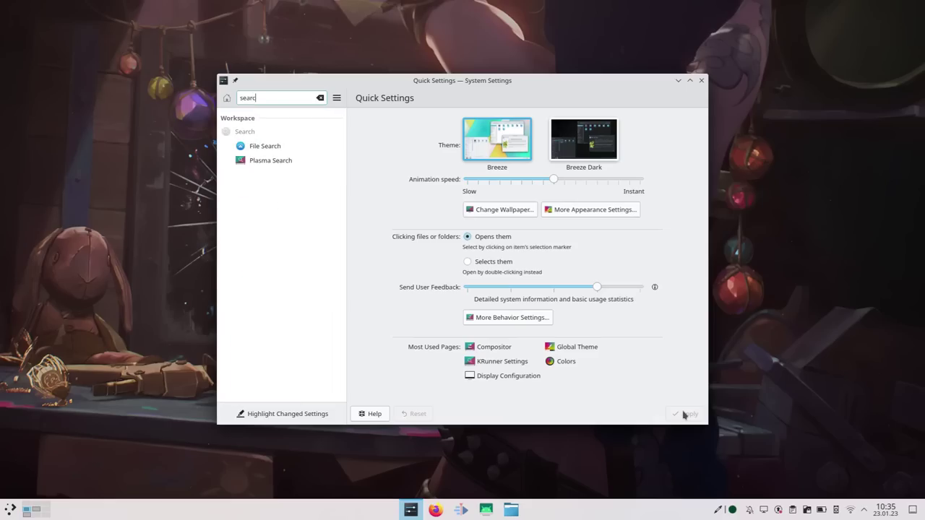
Step: Open the File Search page in System Settings
{"action": "left_click", "coordinate": [275, 147]}
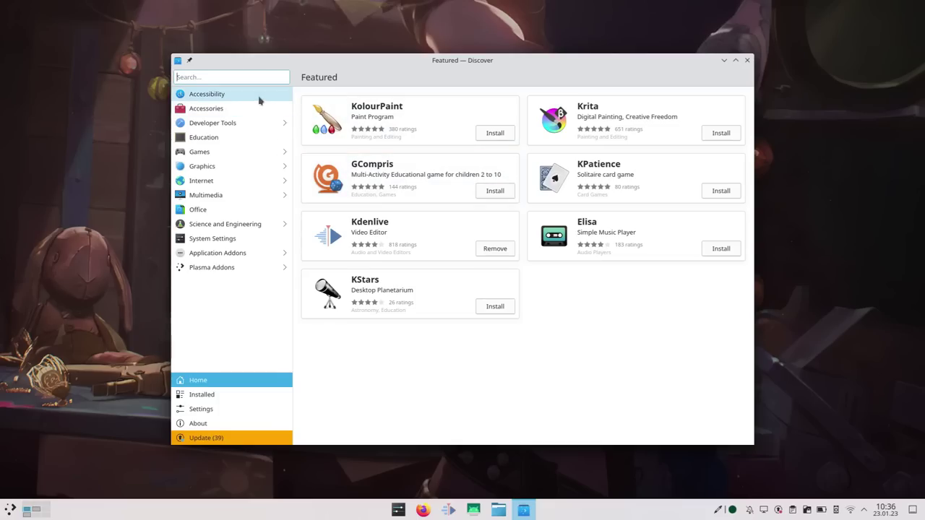
Step: Browse the applications in Discover's Accessibility category, past the KMag and KMouth entries
{"action": "left_click", "coordinate": [259, 98]}
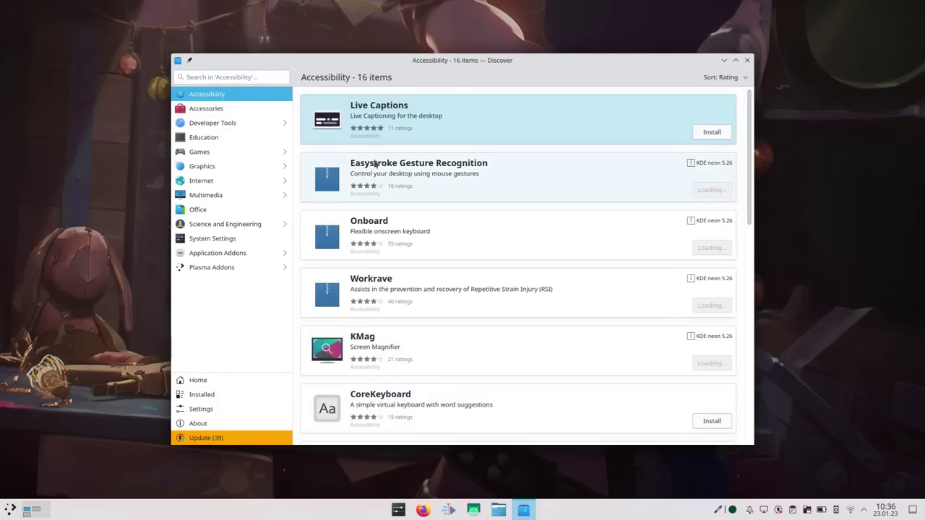
{"action": "scroll", "coordinate": [379, 209], "scroll_direction": "down", "scroll_amount": 3}
{"action": "scroll", "coordinate": [376, 226], "scroll_direction": "up", "scroll_amount": 1}
{"action": "left_click", "coordinate": [376, 225]}
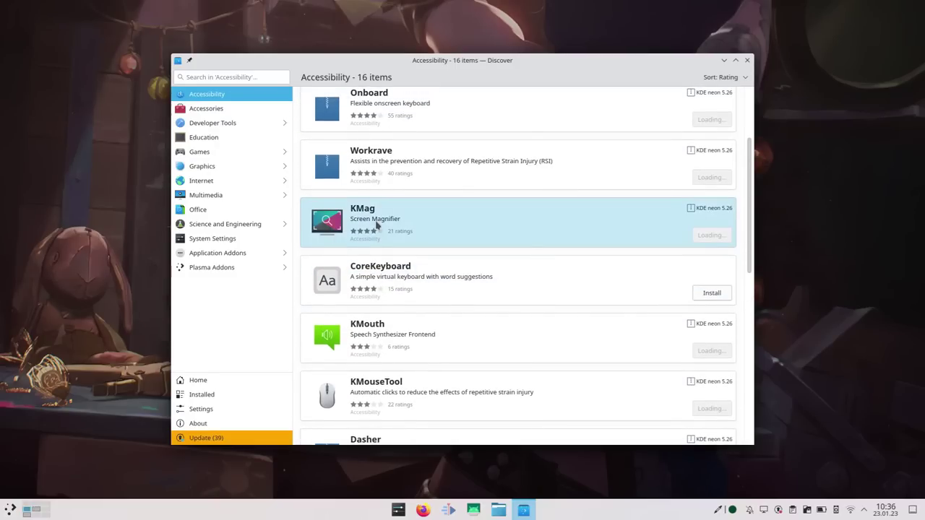
{"action": "scroll", "coordinate": [610, 277], "scroll_direction": "down", "scroll_amount": 3}
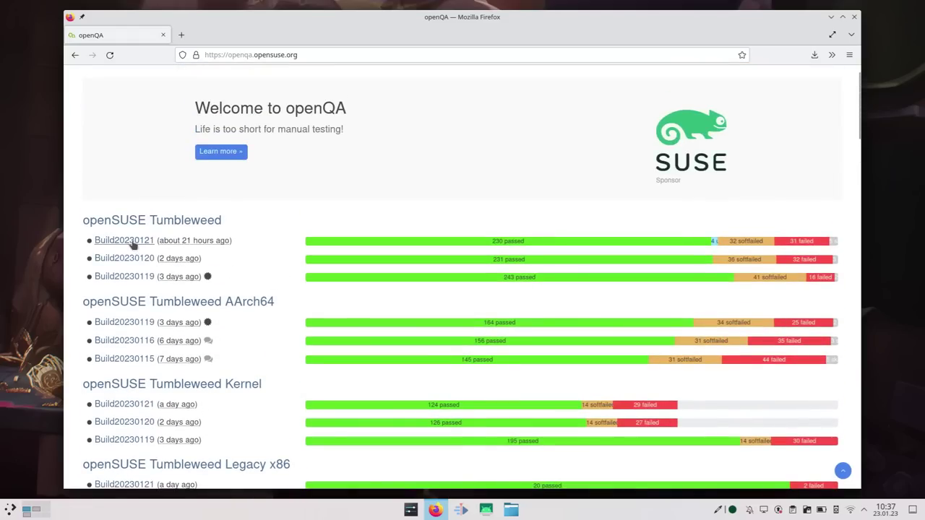
Step: Open openSUSE Tumbleweed Build20230121 in openQA and bring up the failed opensuse_welcome module of kde_live_upgrade_leap_15.2@uefi
{"action": "left_click", "coordinate": [124, 241]}
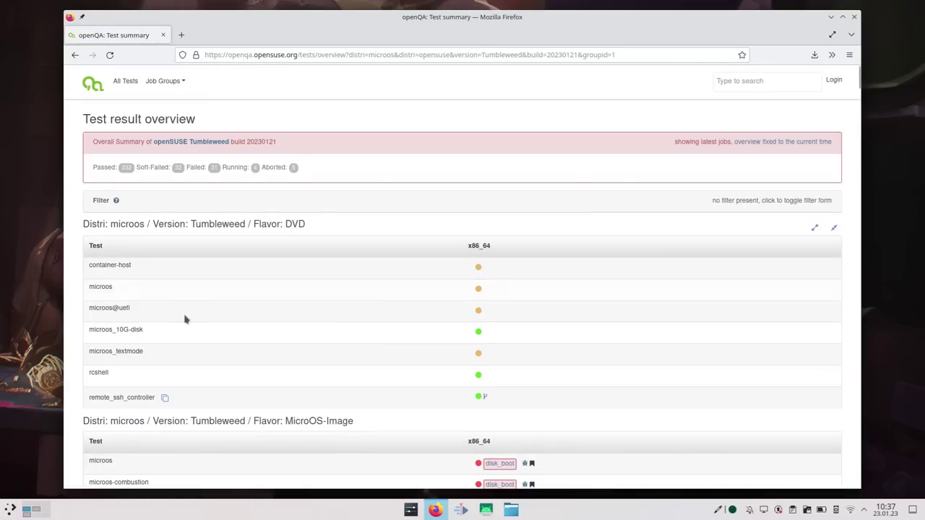
{"action": "scroll", "coordinate": [184, 318], "scroll_direction": "down", "scroll_amount": 15}
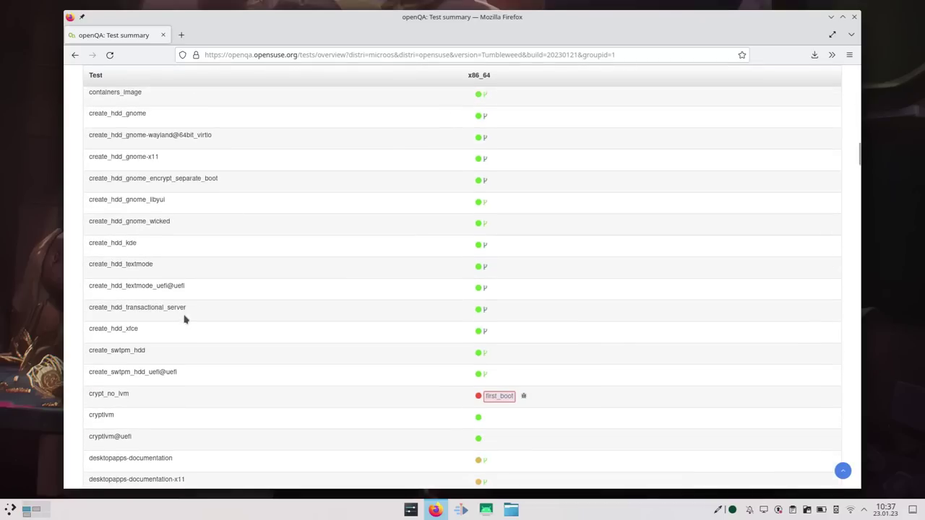
{"action": "scroll", "coordinate": [185, 319], "scroll_direction": "down", "scroll_amount": 20}
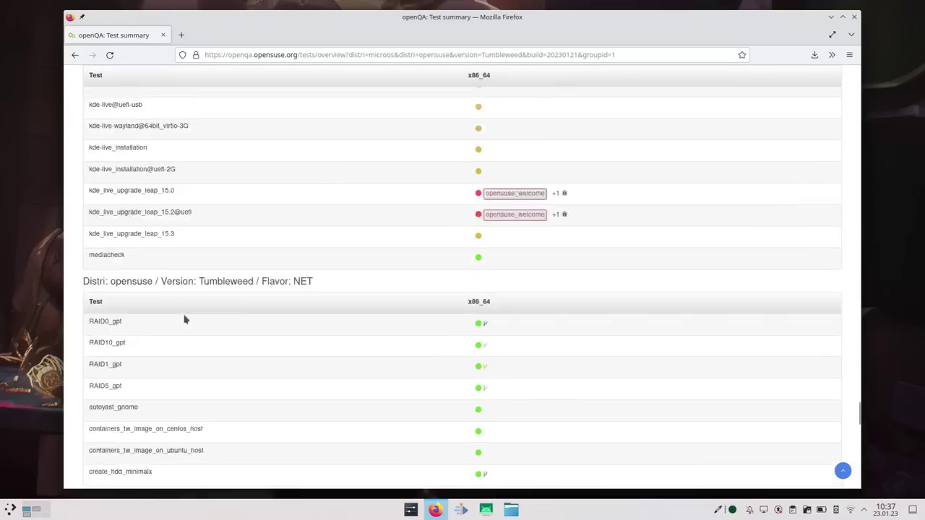
{"action": "scroll", "coordinate": [184, 318], "scroll_direction": "up", "scroll_amount": 4}
{"action": "left_click", "coordinate": [536, 380]}
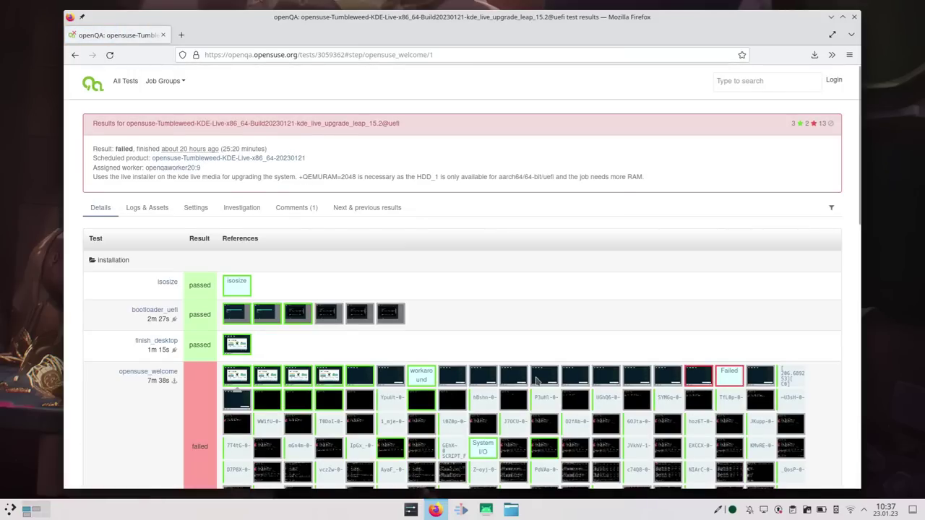
Step: Review the test's module results and open captured screenshots from the opensuse_welcome module
{"action": "scroll", "coordinate": [537, 381], "scroll_direction": "down", "scroll_amount": 3}
{"action": "scroll", "coordinate": [537, 381], "scroll_direction": "up", "scroll_amount": 2}
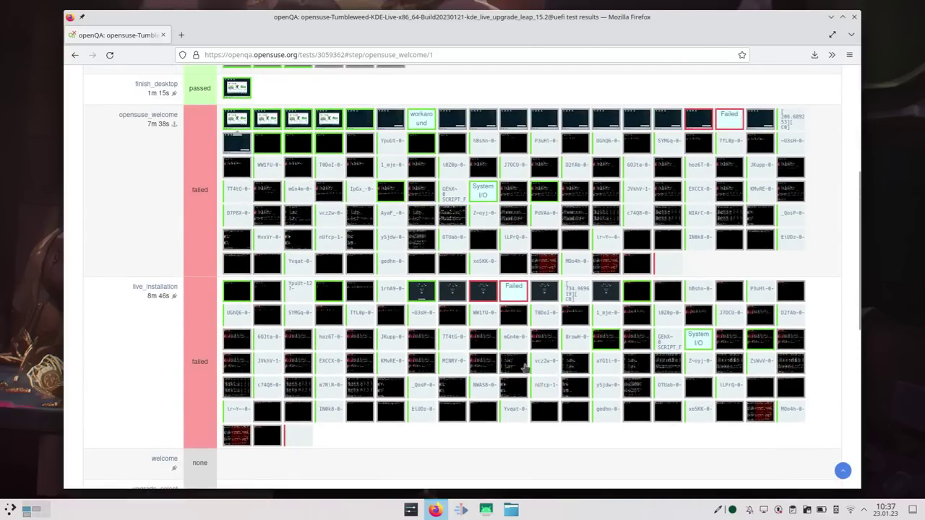
{"action": "left_click", "coordinate": [424, 123]}
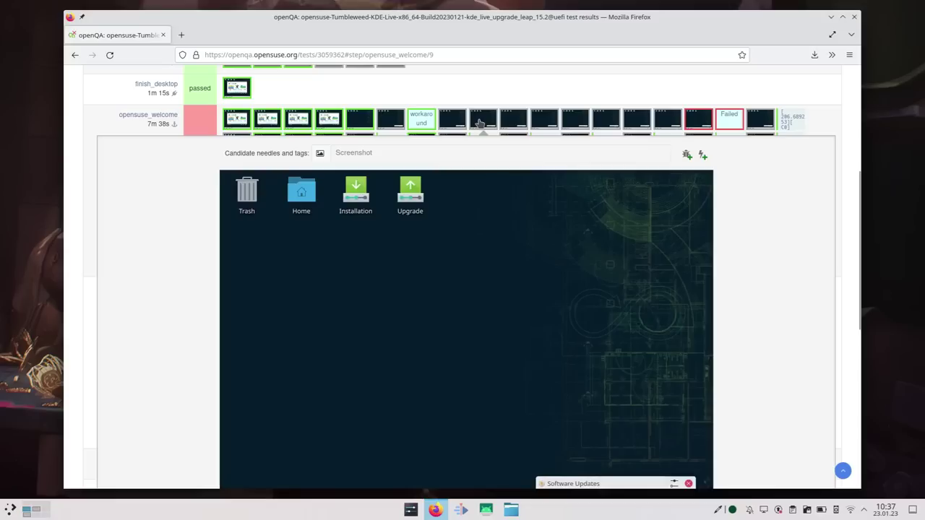
{"action": "scroll", "coordinate": [431, 232], "scroll_direction": "down", "scroll_amount": 1}
{"action": "scroll", "coordinate": [431, 232], "scroll_direction": "up", "scroll_amount": 1}
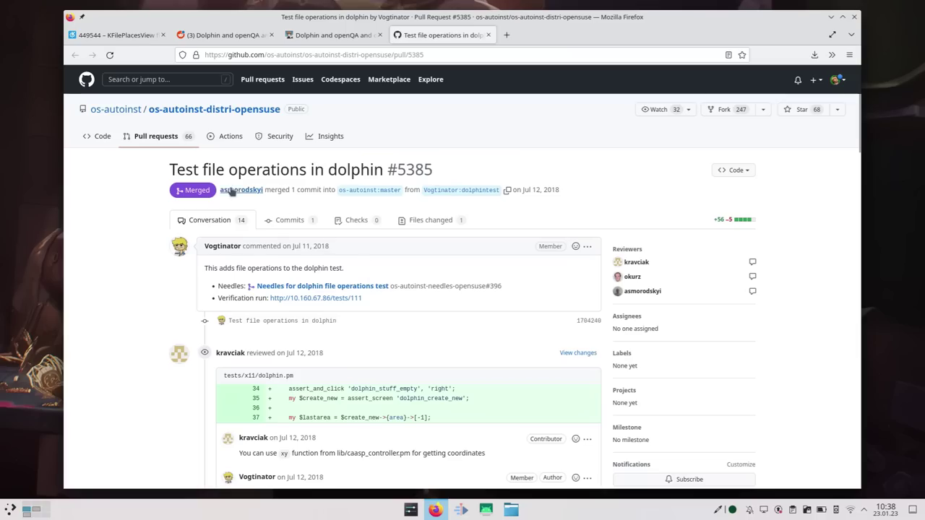
Step: Highlight the GitHub pull request title "Test file operations in dolphin" and read through the conversation below it
{"action": "left_click_drag", "start_coordinate": [186, 169], "coordinate": [285, 167]}
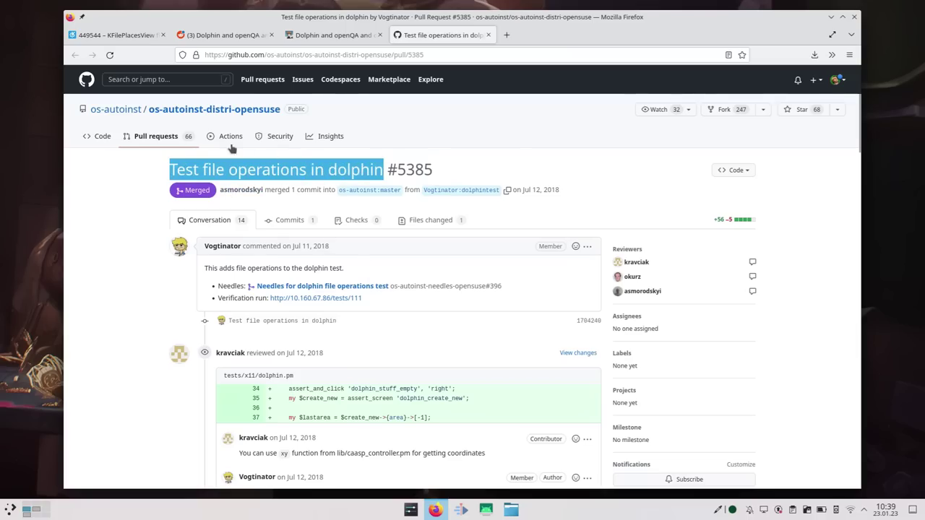
{"action": "scroll", "coordinate": [157, 108], "scroll_direction": "down", "scroll_amount": 10}
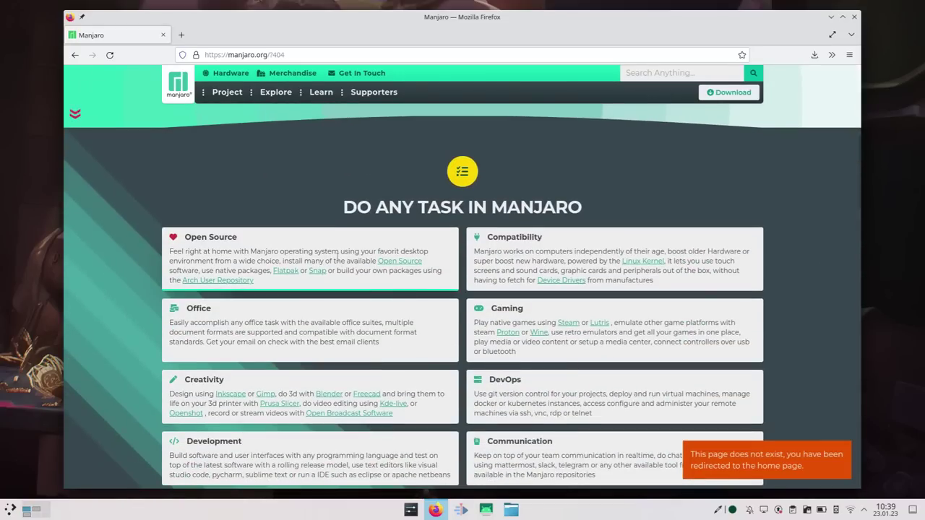
Step: Skim the Manjaro homepage from the task cards through the software and partnership sections
{"action": "scroll", "coordinate": [337, 258], "scroll_direction": "down", "scroll_amount": 6}
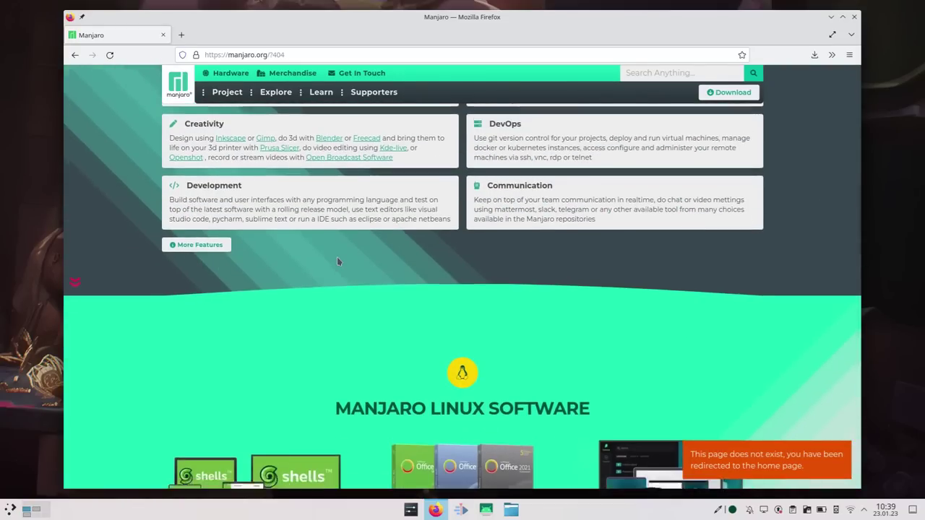
{"action": "scroll", "coordinate": [337, 262], "scroll_direction": "down", "scroll_amount": 6}
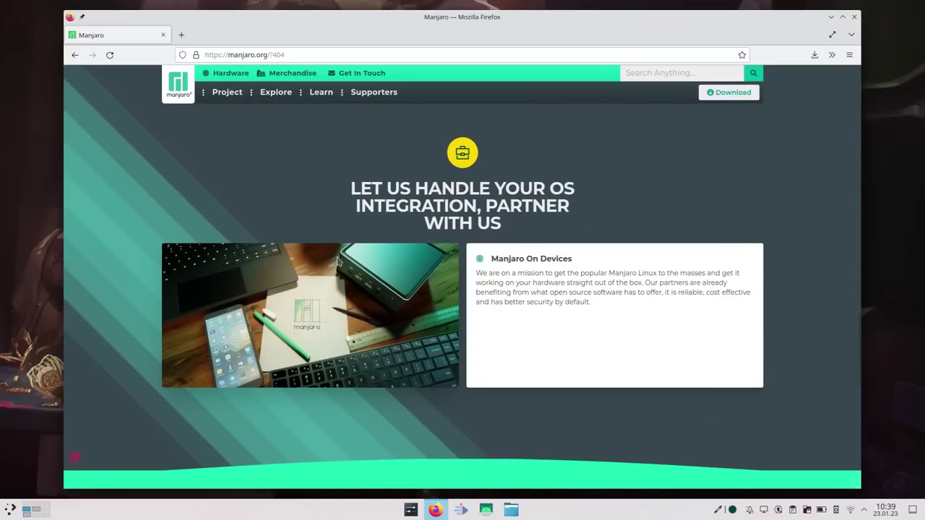
{"action": "scroll", "coordinate": [396, 373], "scroll_direction": "up", "scroll_amount": 2}
{"action": "scroll", "coordinate": [396, 372], "scroll_direction": "down", "scroll_amount": 6}
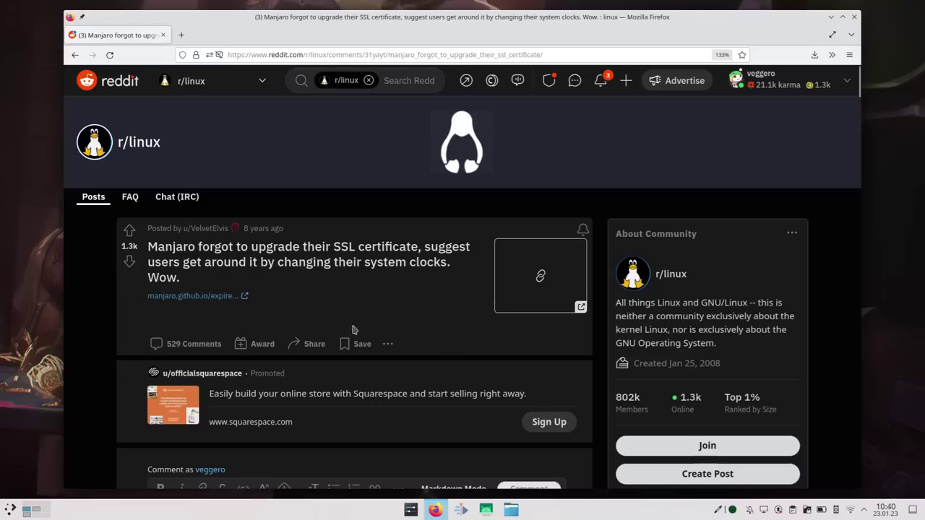
Step: Highlight the first line of the Reddit post title about Manjaro's SSL certificate
{"action": "left_click_drag", "start_coordinate": [164, 250], "coordinate": [394, 248]}
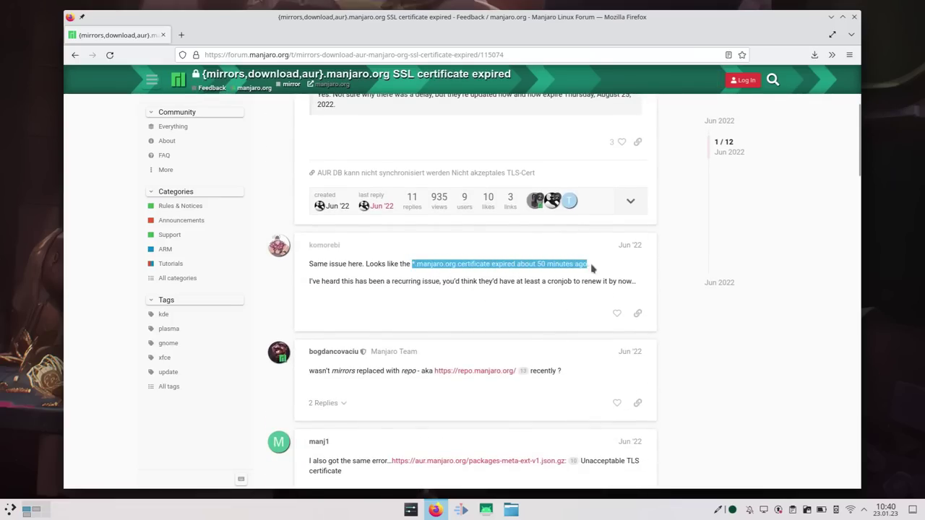
Step: Read the Manjaro forum thread on the expired SSL certificate through to its solution and return to the beginning
{"action": "scroll", "coordinate": [590, 268], "scroll_direction": "down", "scroll_amount": 10}
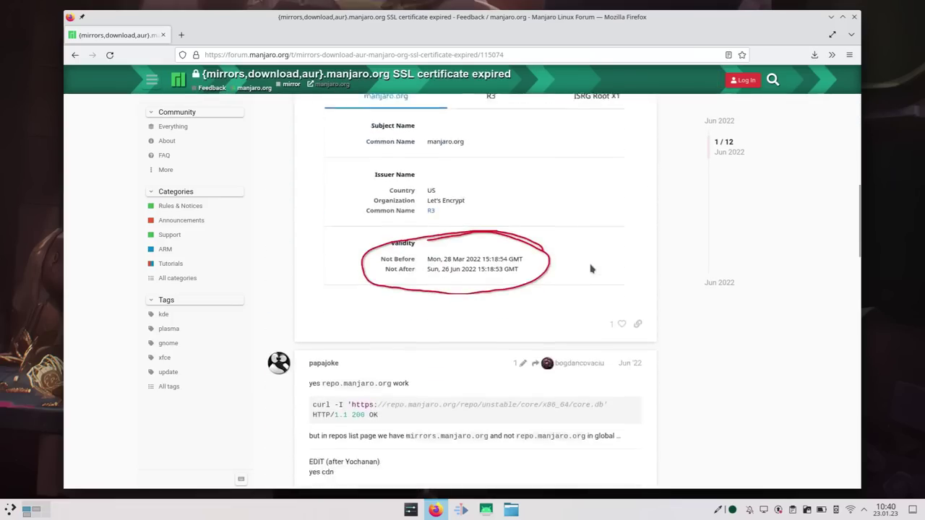
{"action": "scroll", "coordinate": [590, 268], "scroll_direction": "down", "scroll_amount": 4}
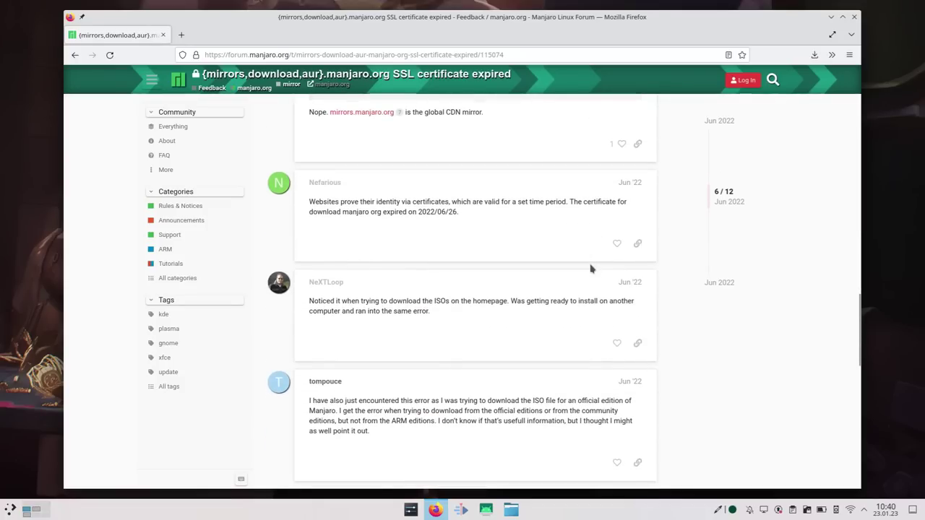
{"action": "scroll", "coordinate": [590, 268], "scroll_direction": "down", "scroll_amount": 3}
{"action": "scroll", "coordinate": [590, 268], "scroll_direction": "down", "scroll_amount": 3}
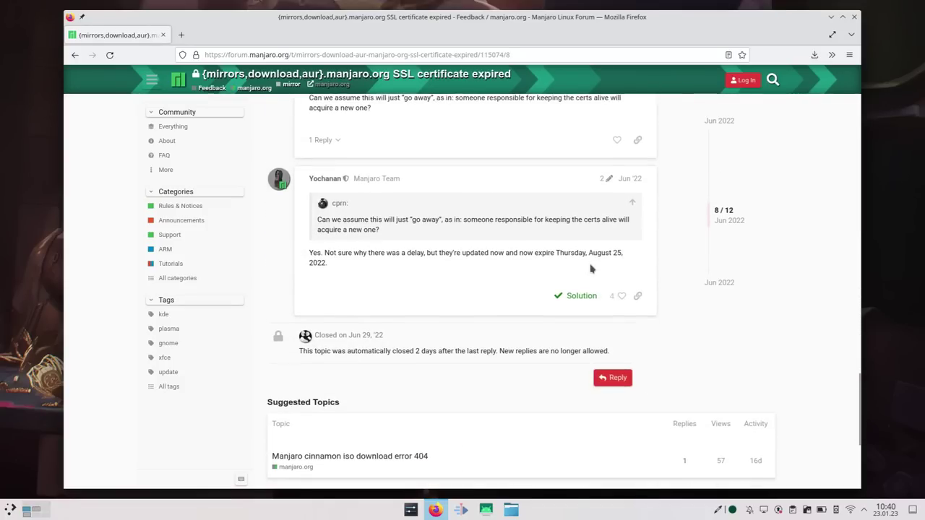
{"action": "scroll", "coordinate": [591, 268], "scroll_direction": "up", "scroll_amount": 15}
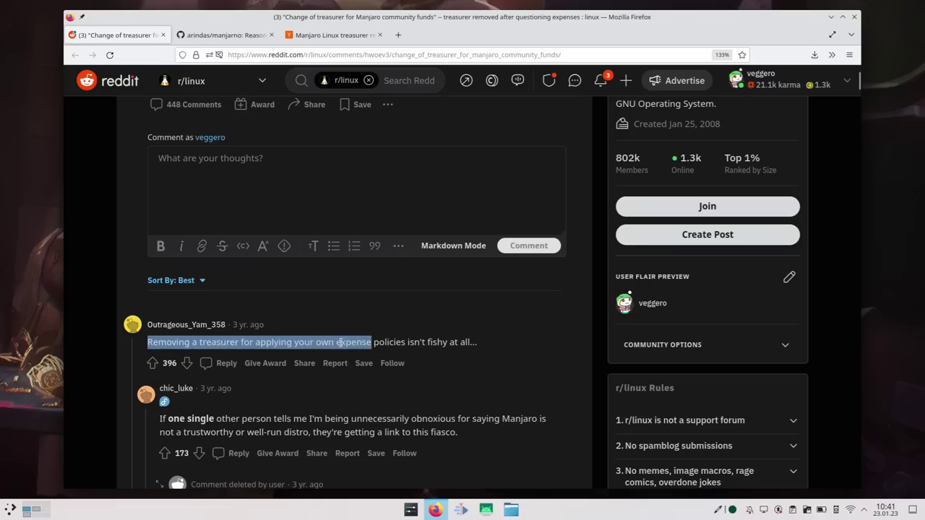
Step: Switch to the manjarno GitHub repository and highlight the "Fishy Finances" heading in its README
{"action": "left_click", "coordinate": [466, 354]}
{"action": "left_click", "coordinate": [224, 35]}
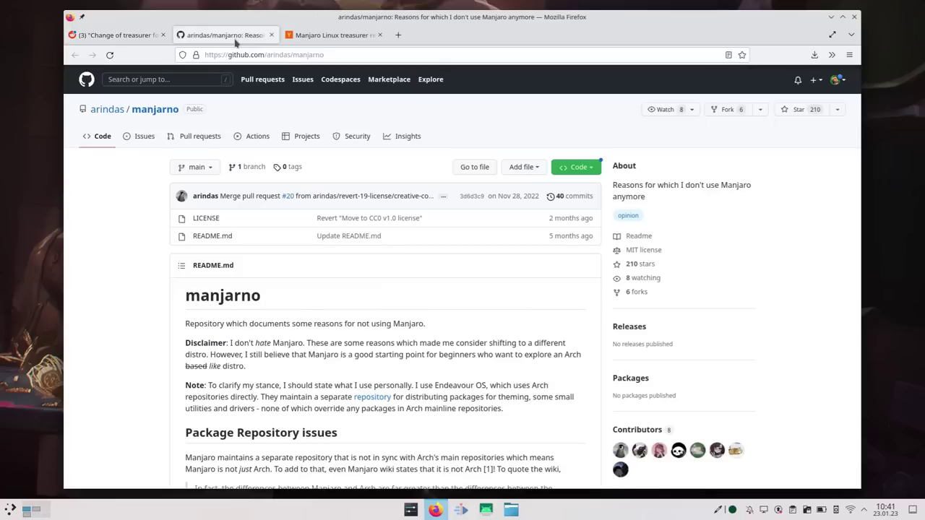
{"action": "scroll", "coordinate": [135, 362], "scroll_direction": "down", "scroll_amount": 10}
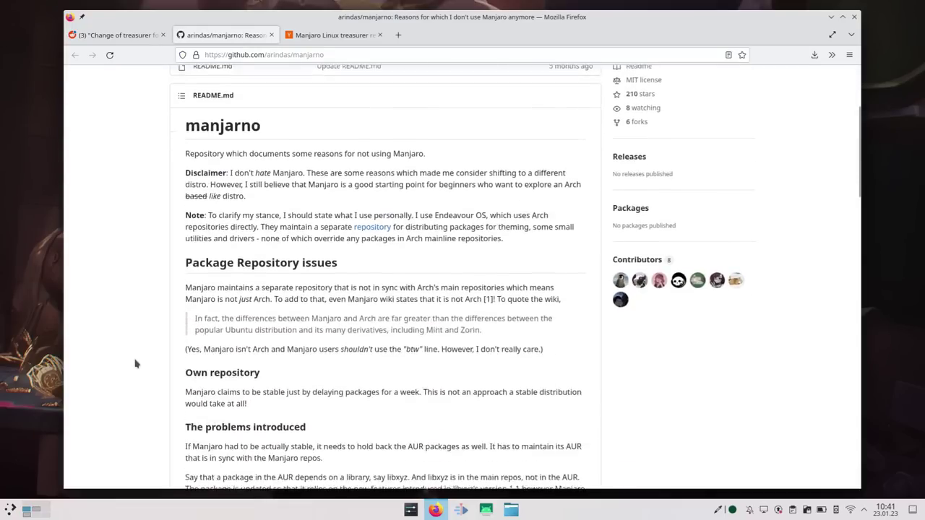
{"action": "scroll", "coordinate": [135, 363], "scroll_direction": "down", "scroll_amount": 10}
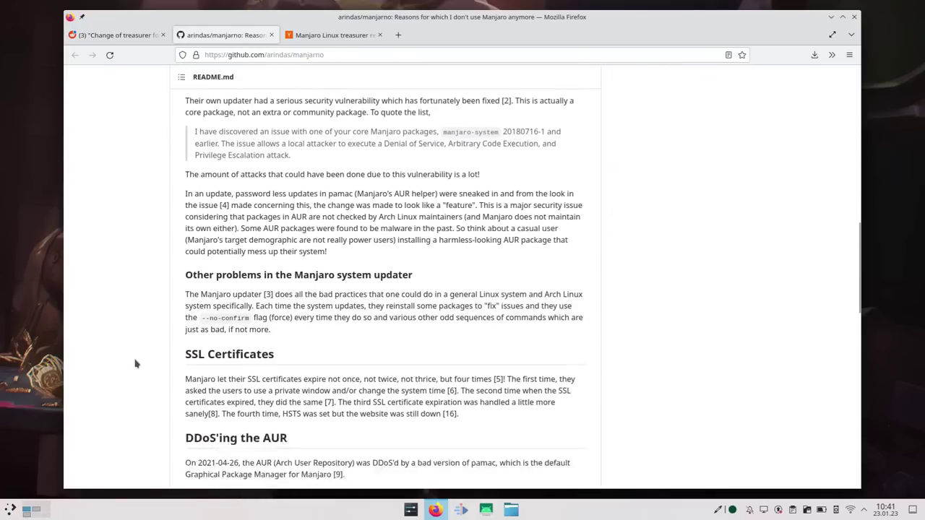
{"action": "scroll", "coordinate": [135, 363], "scroll_direction": "up", "scroll_amount": 5}
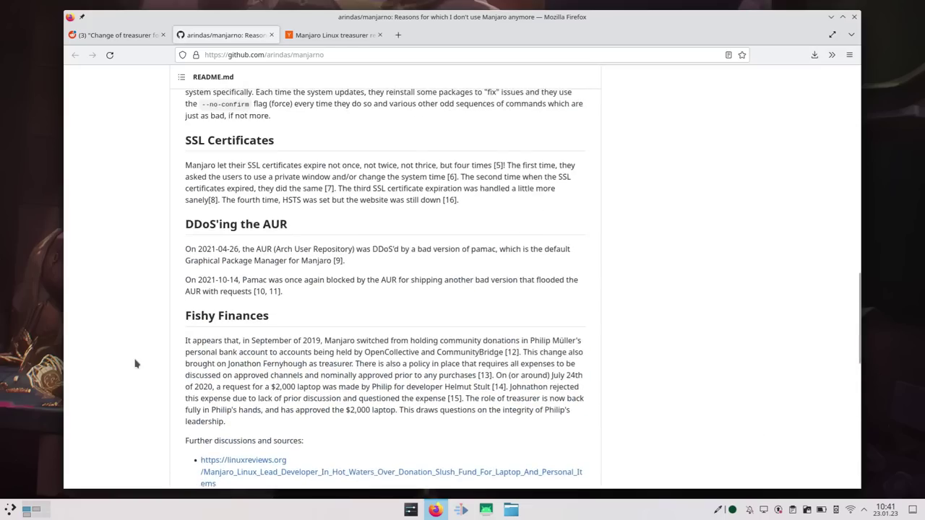
{"action": "double_click", "coordinate": [196, 320]}
{"action": "left_click_drag", "start_coordinate": [196, 320], "coordinate": [229, 322]}
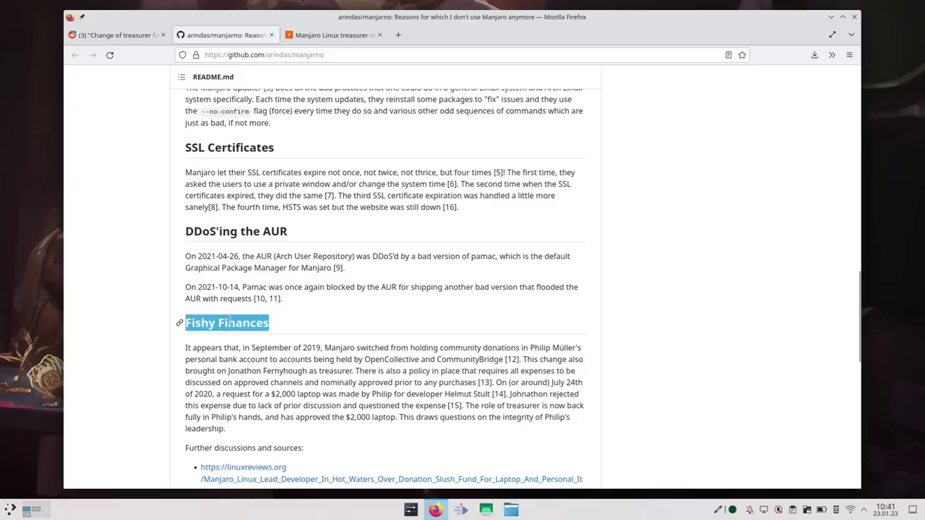
Step: Switch to the Hacker News thread on the Manjaro treasurer and highlight text in the "To clarify" line about fund misuse
{"action": "left_click", "coordinate": [310, 36]}
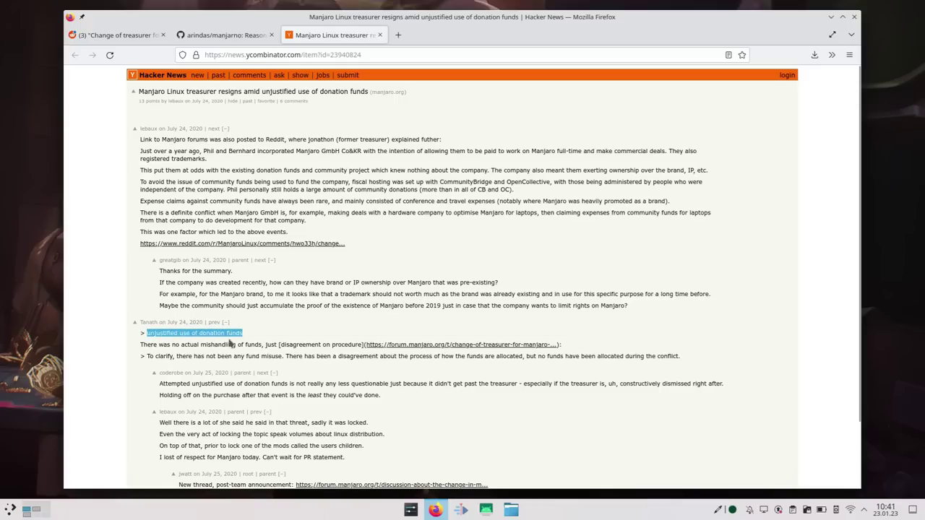
{"action": "left_click_drag", "start_coordinate": [170, 355], "coordinate": [190, 355]}
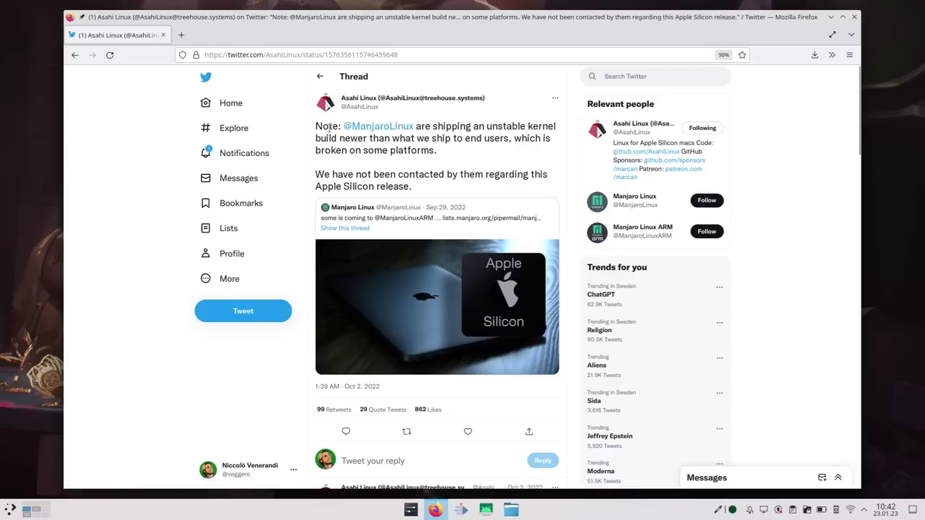
{"action": "left_click_drag", "start_coordinate": [315, 126], "coordinate": [409, 127]}
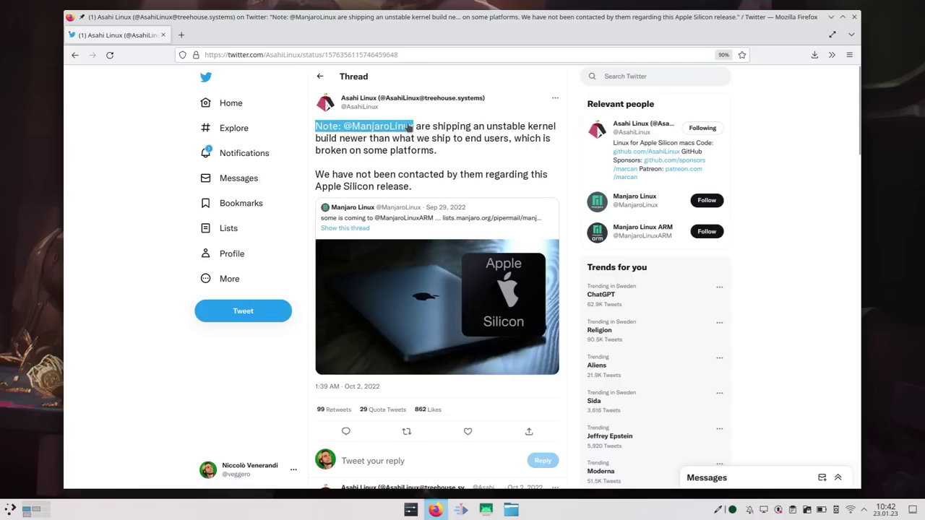
{"action": "left_click", "coordinate": [531, 136]}
{"action": "left_click_drag", "start_coordinate": [316, 175], "coordinate": [396, 176]}
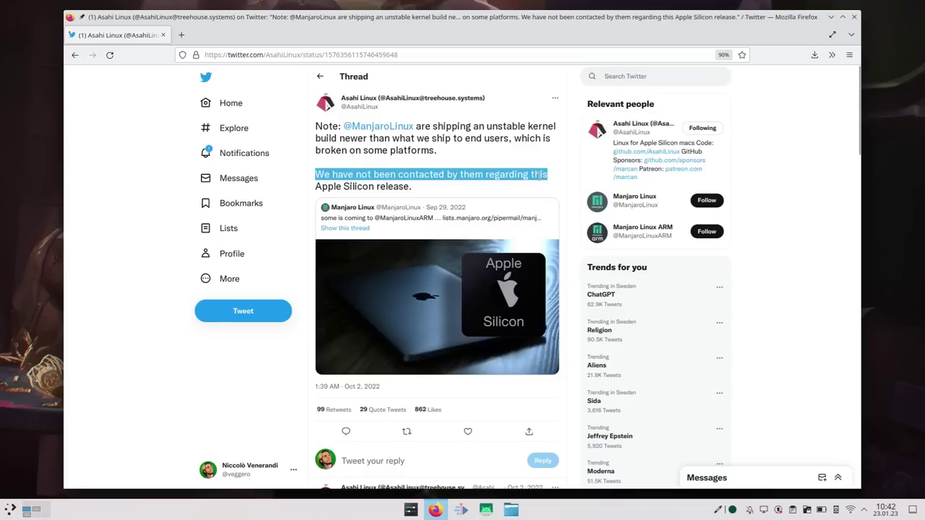
Step: Open the quoted Manjaro Linux tweet and select its Apple Silicon picture
{"action": "left_click", "coordinate": [512, 206]}
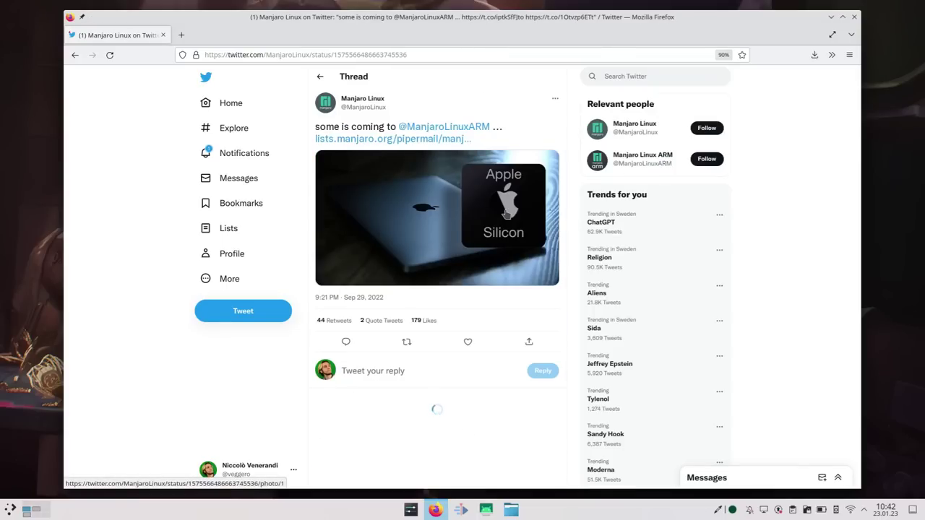
{"action": "left_click", "coordinate": [507, 213]}
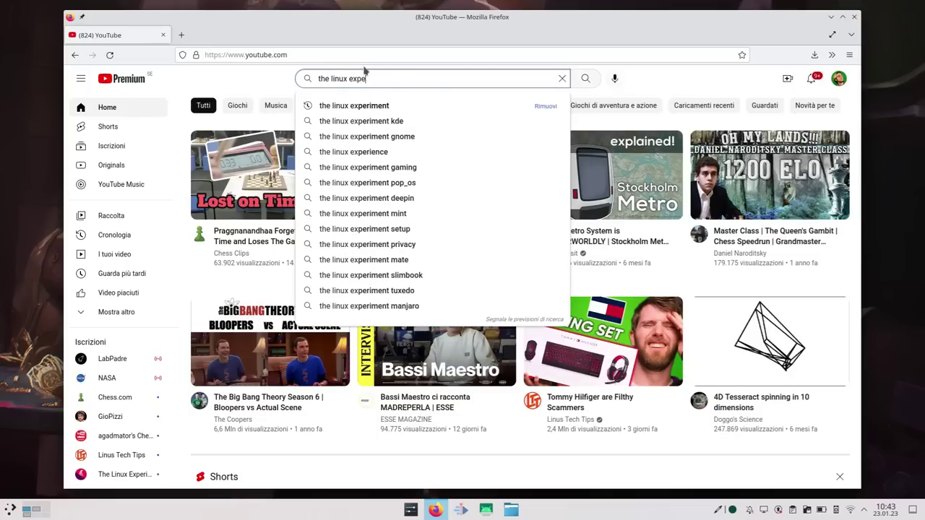
Step: Search YouTube for "the linux experiment manjaro has a problem" and skip ahead in the "MANJARO has a BIG PROBLEM" video
{"action": "type", "text": "o has a problem"}
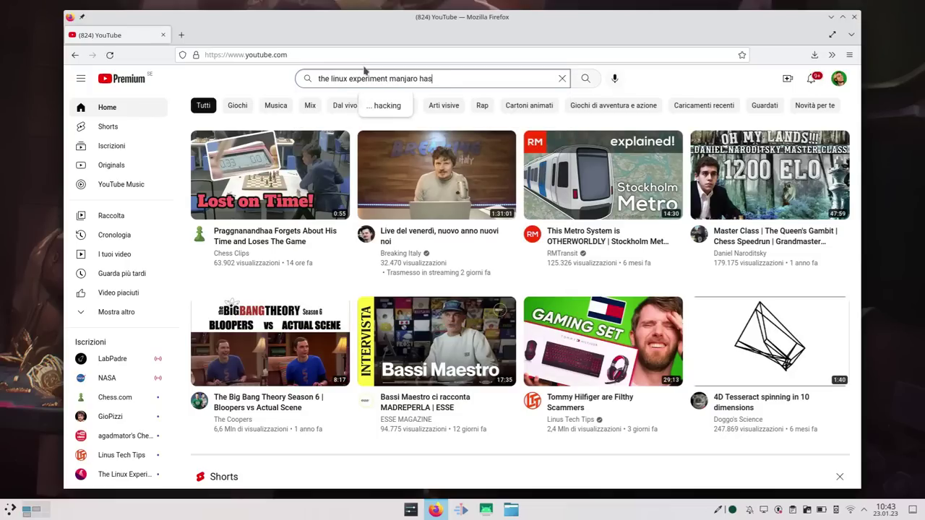
{"action": "key", "text": "Return"}
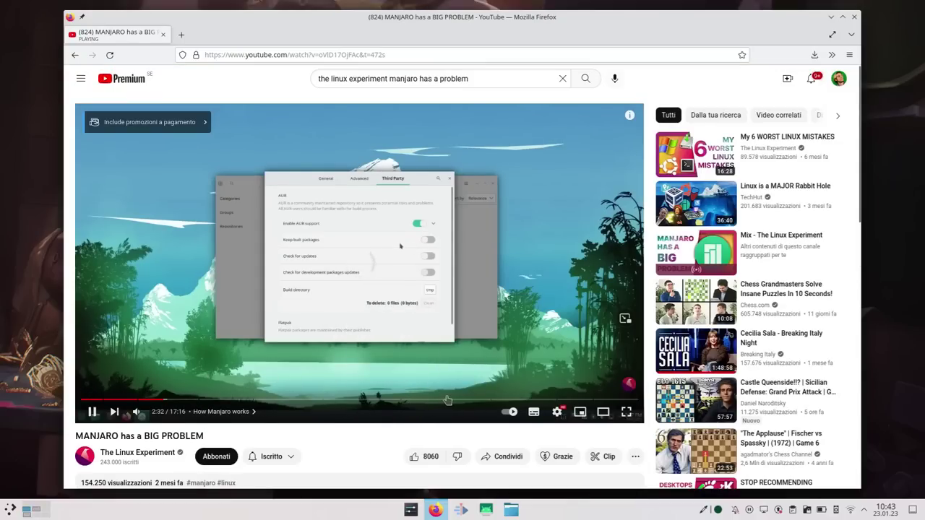
{"action": "left_click", "coordinate": [504, 401]}
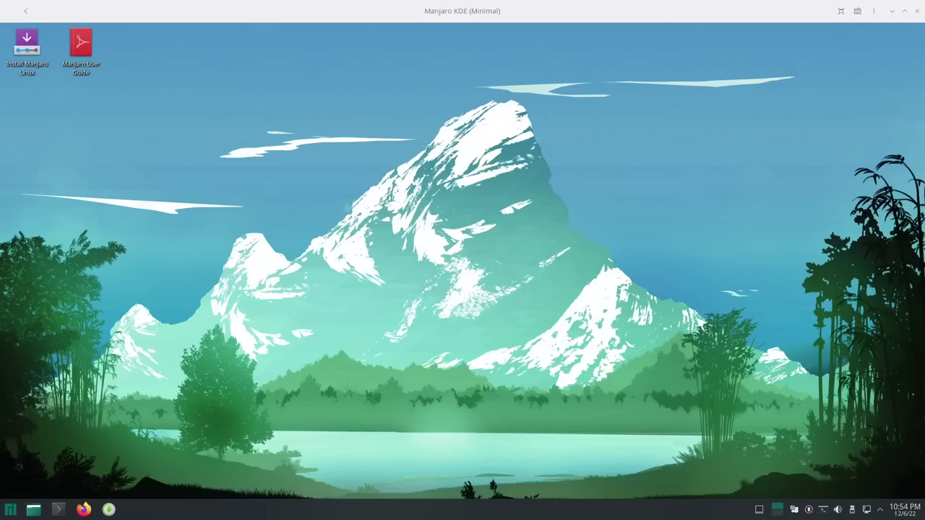
Step: Open System Settings in the Manjaro KDE live session and view the Global Theme and Plasma Style options under Appearance
{"action": "left_click", "coordinate": [13, 512]}
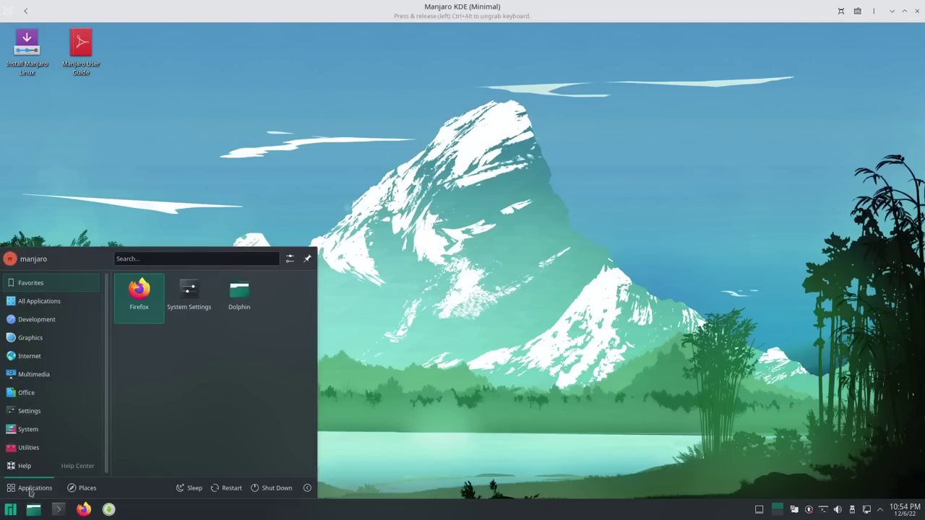
{"action": "left_click", "coordinate": [192, 296]}
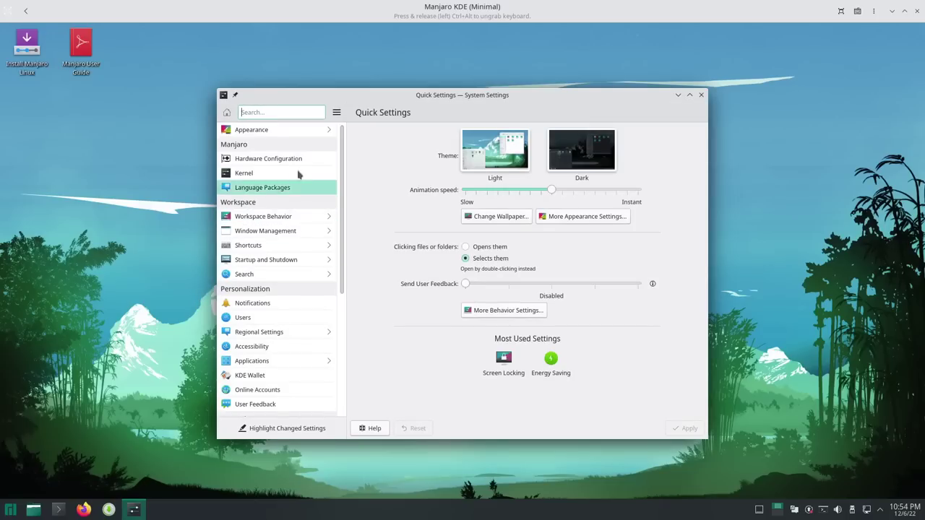
{"action": "left_click", "coordinate": [315, 131]}
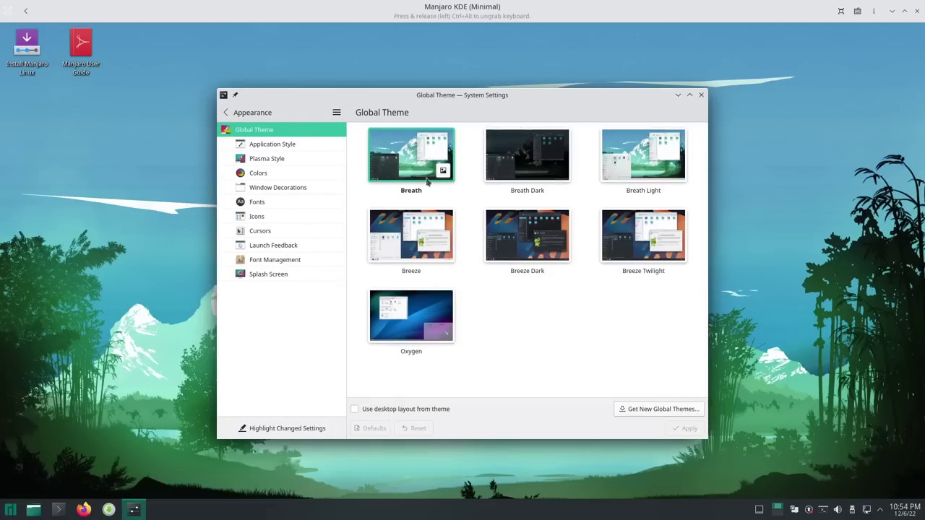
{"action": "left_click", "coordinate": [321, 164]}
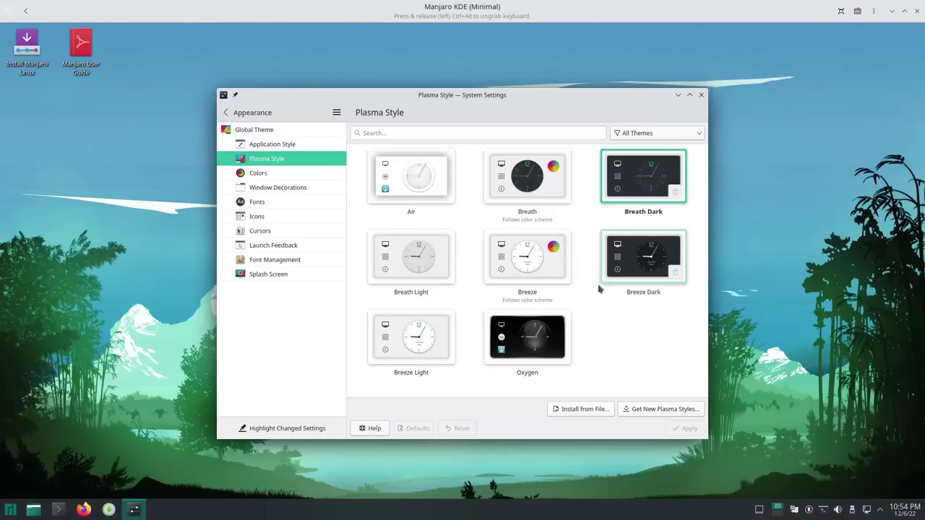
Step: Review the Manjaro-specific Hardware Configuration, Kernel and Language Packages settings pages, then release the virtual machine's keyboard grab
{"action": "left_click", "coordinate": [291, 116]}
{"action": "left_click", "coordinate": [307, 159]}
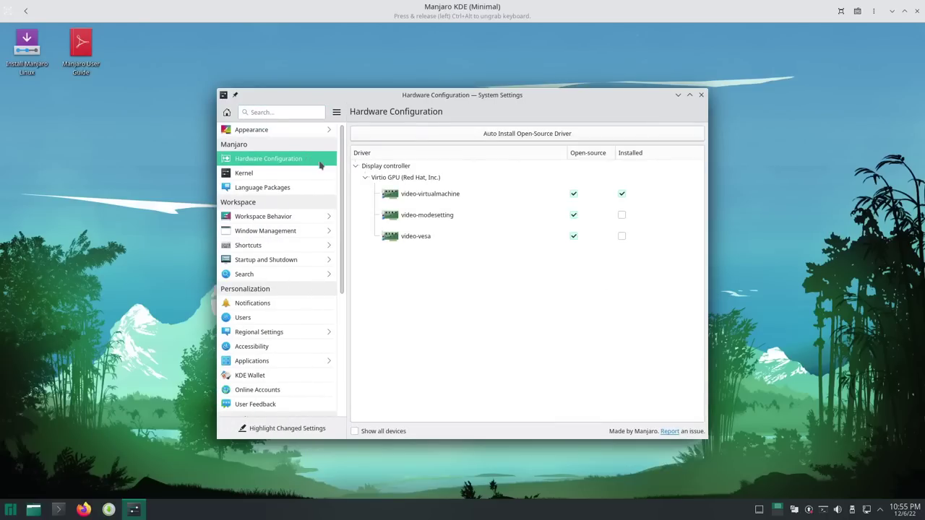
{"action": "left_click", "coordinate": [274, 174]}
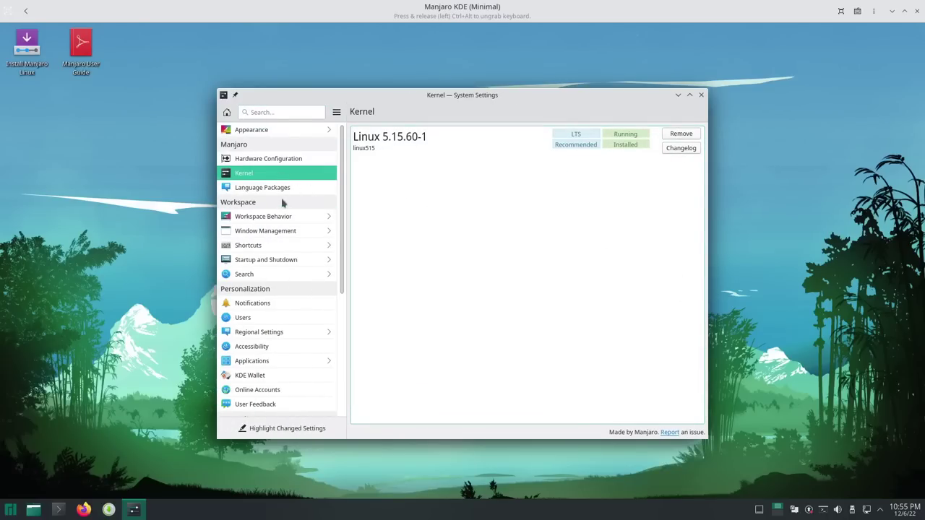
{"action": "left_click", "coordinate": [284, 189]}
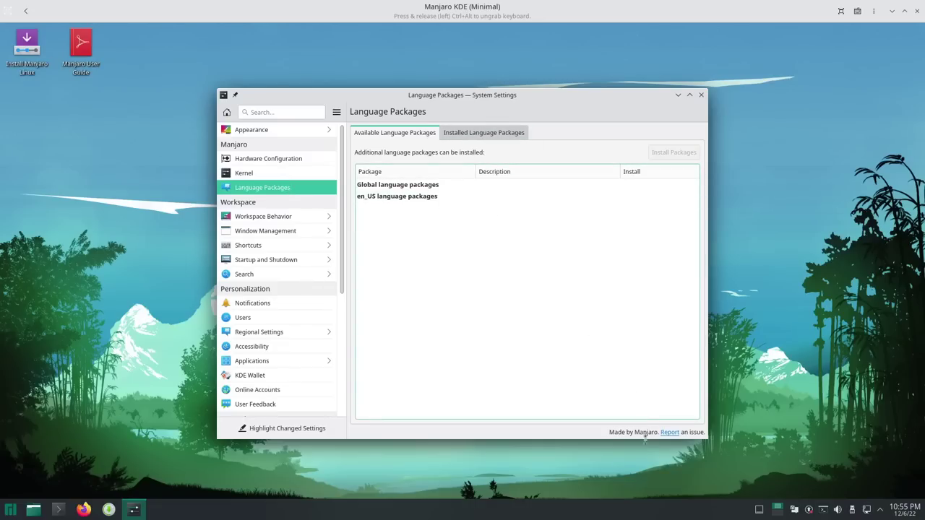
{"action": "key", "text": "ctrl+alt"}
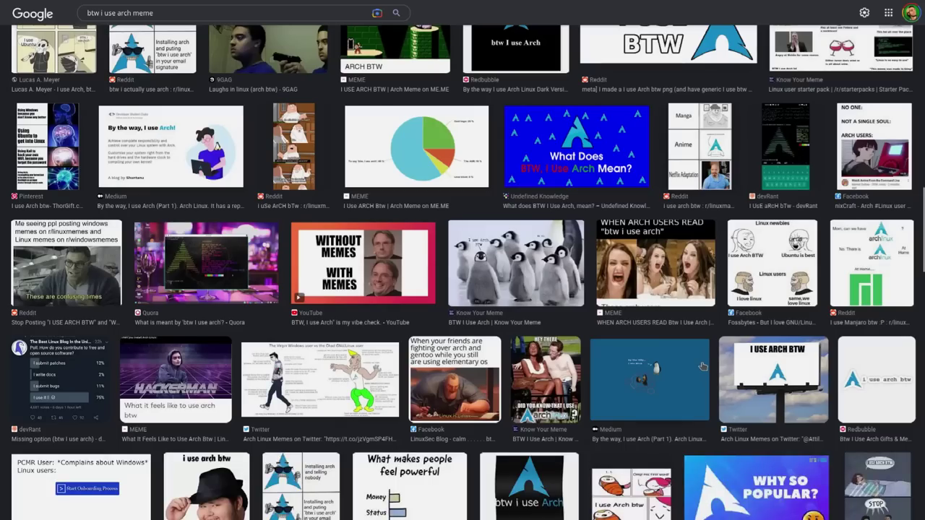
Step: Browse further down the Google image results for "btw i use arch meme"
{"action": "scroll", "coordinate": [702, 367], "scroll_direction": "down", "scroll_amount": 10}
{"action": "scroll", "coordinate": [799, 383], "scroll_direction": "down", "scroll_amount": 10}
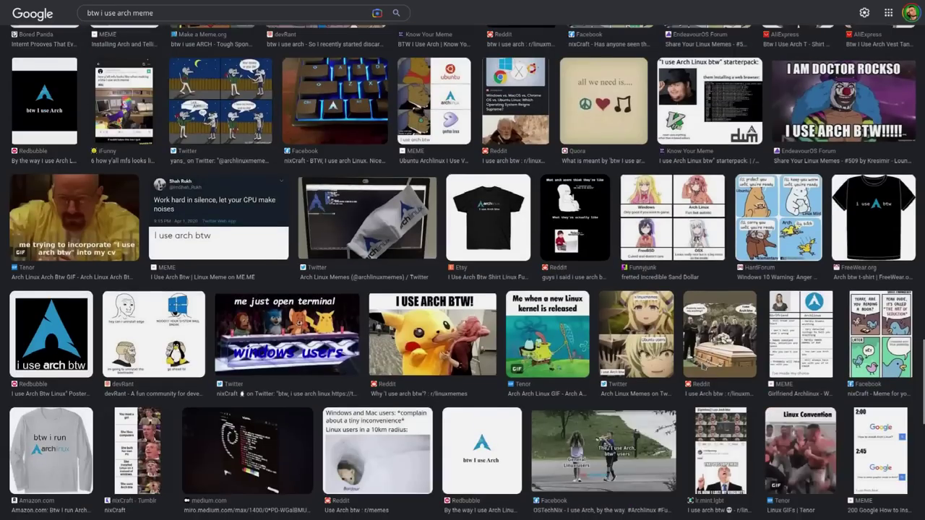
{"action": "scroll", "coordinate": [798, 383], "scroll_direction": "down", "scroll_amount": 4}
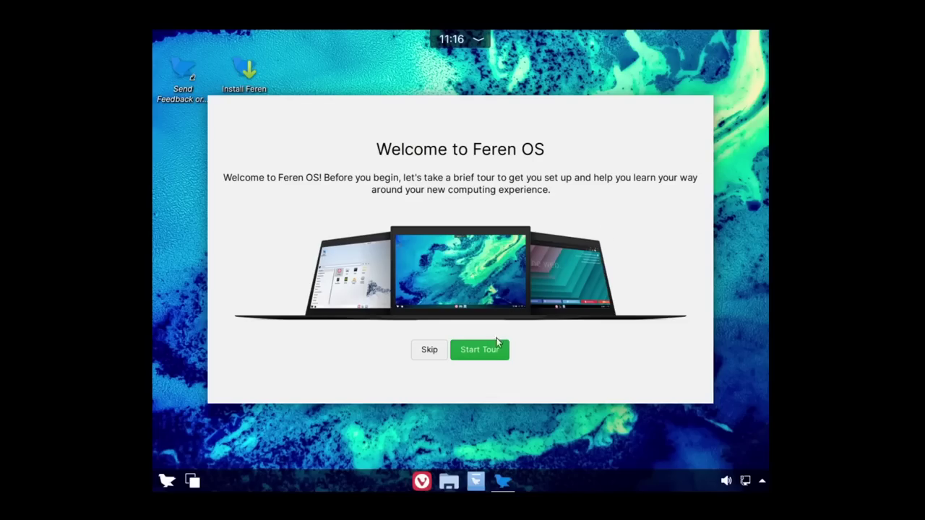
Step: Start the Feren OS welcome tour, advance to the Windows file transfer page, and open and close the Transfer Tool
{"action": "left_click", "coordinate": [498, 351]}
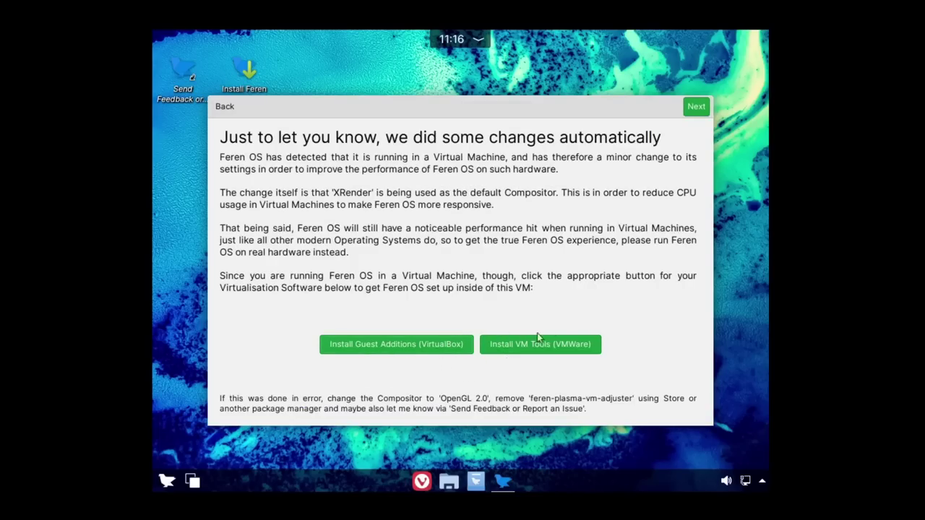
{"action": "left_click", "coordinate": [696, 107]}
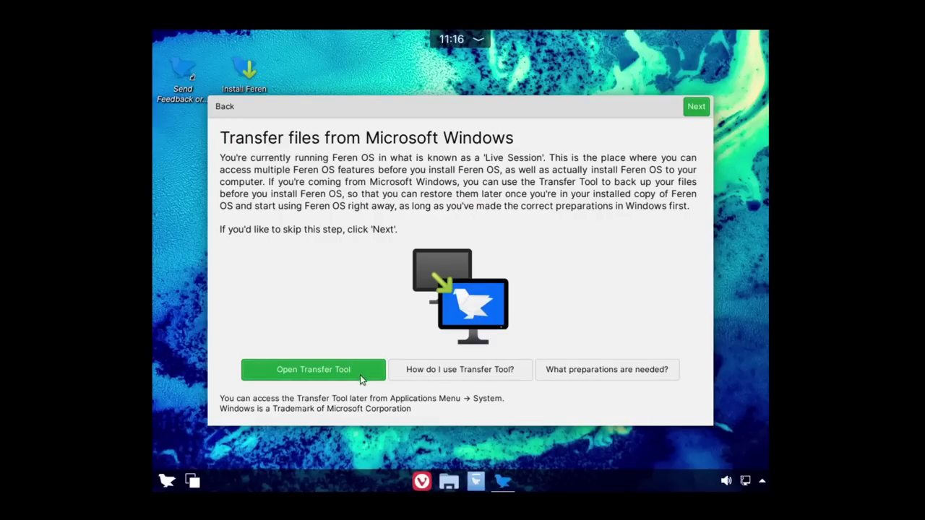
{"action": "left_click", "coordinate": [384, 372]}
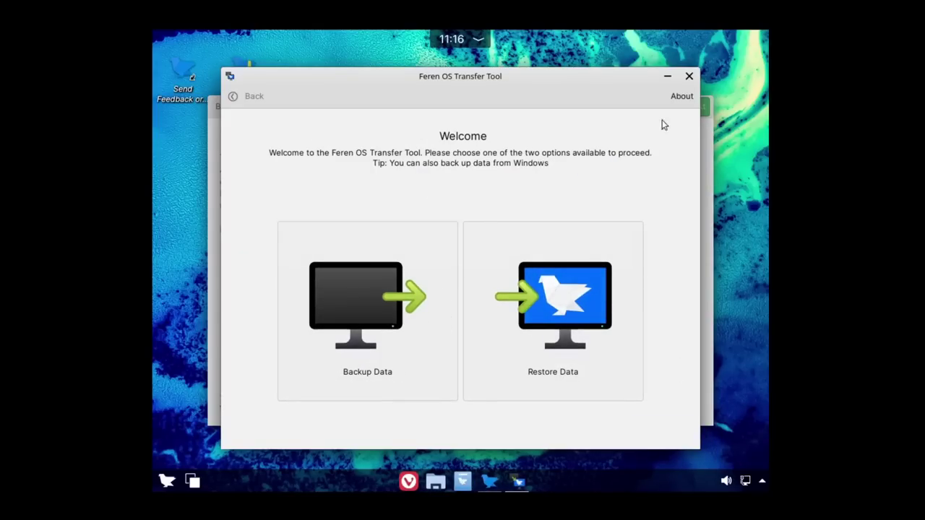
{"action": "left_click", "coordinate": [688, 76]}
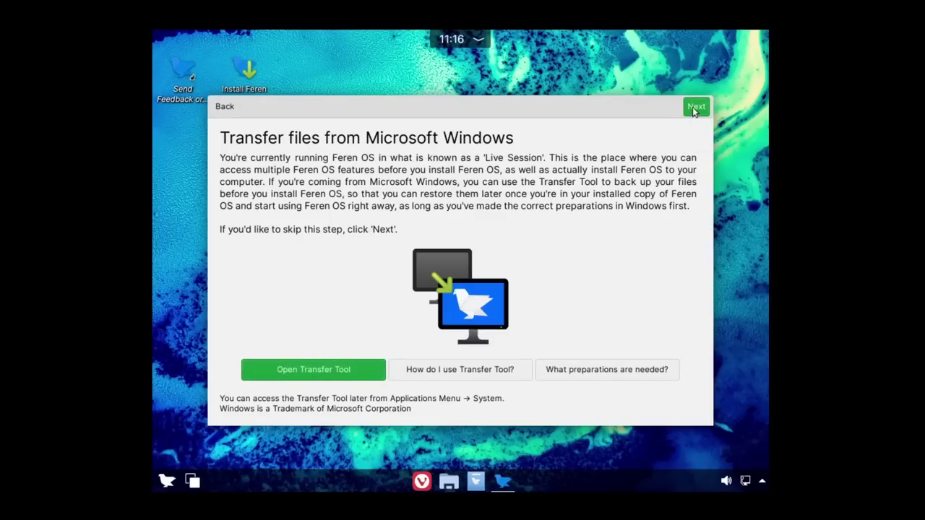
Step: Advance the Feren OS tour past the installation, third-party codecs and Desktop Mode pages to the Applications Menu page
{"action": "left_click", "coordinate": [694, 108]}
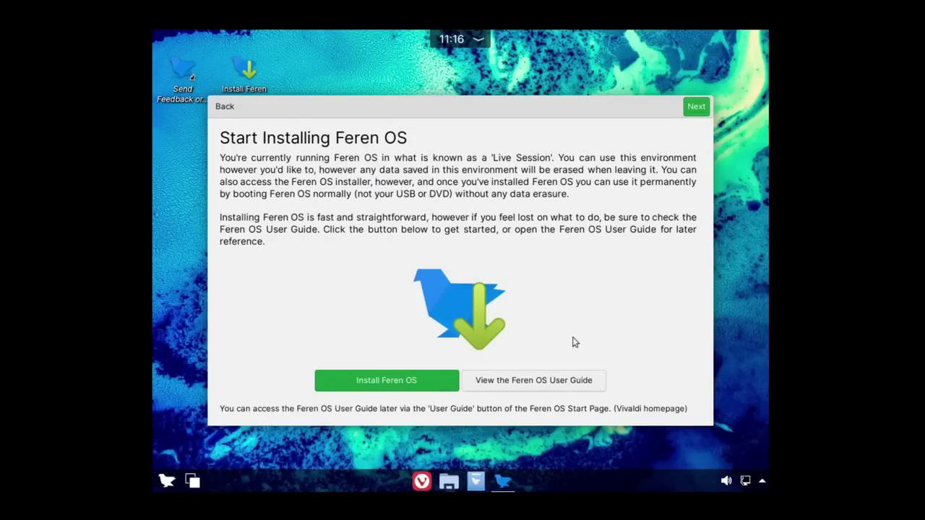
{"action": "left_click", "coordinate": [698, 109]}
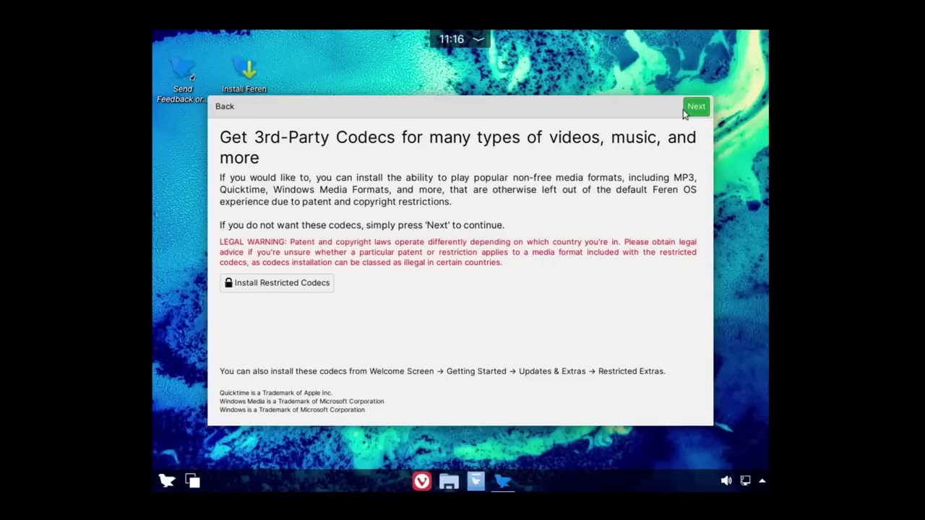
{"action": "left_click", "coordinate": [702, 97]}
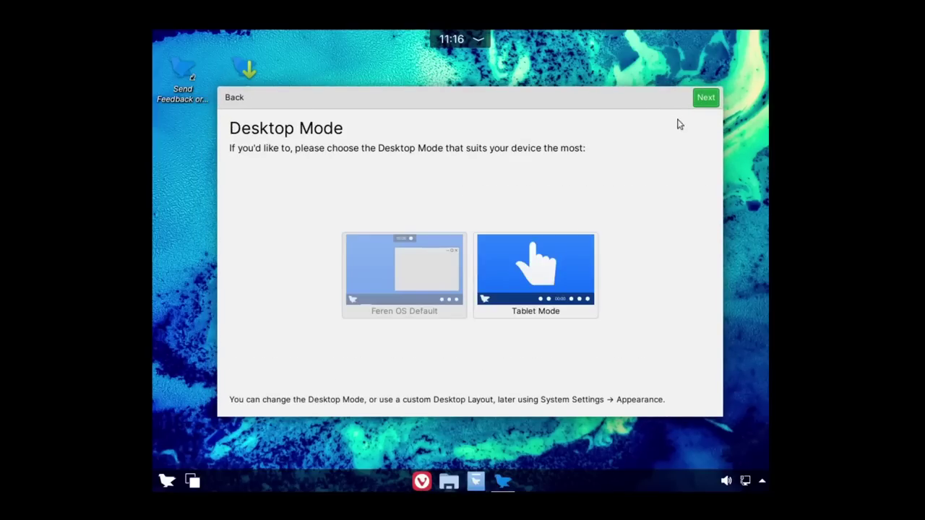
{"action": "left_click", "coordinate": [534, 267]}
{"action": "left_click", "coordinate": [704, 101]}
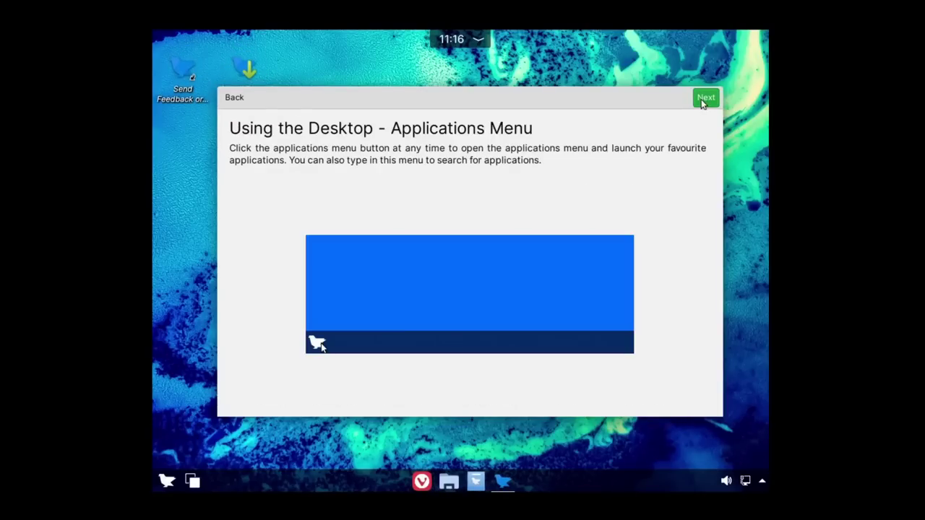
Step: Open and close the Feren OS applications menu, then advance the tour past Window Management to the System Tray page
{"action": "left_click", "coordinate": [169, 482]}
{"action": "left_click", "coordinate": [169, 482]}
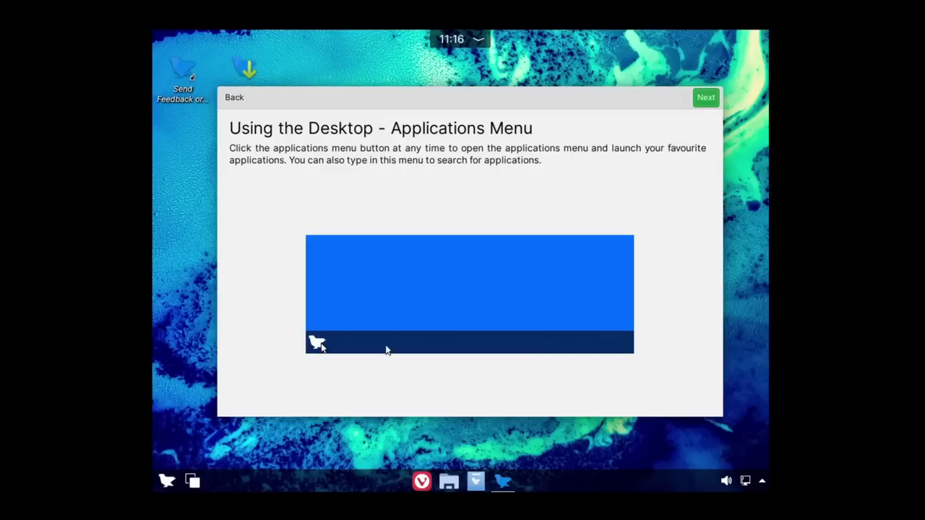
{"action": "left_click", "coordinate": [704, 99]}
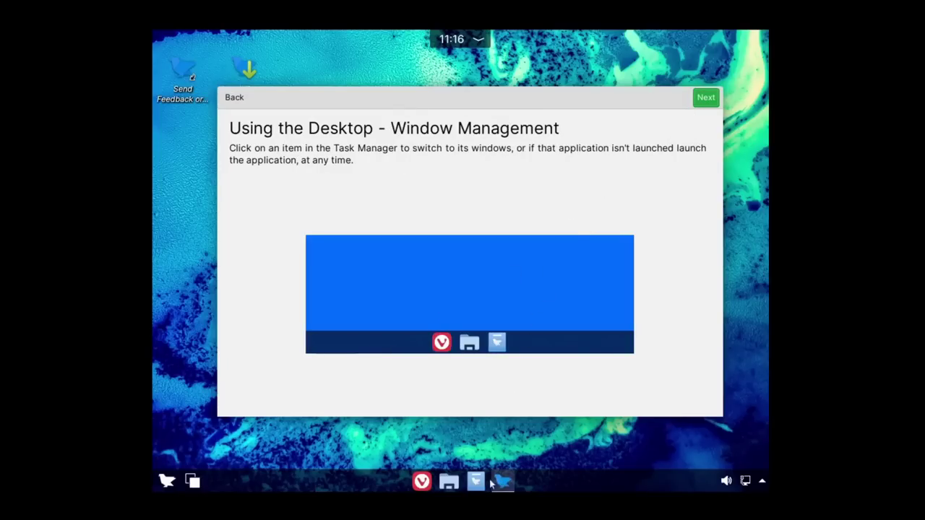
{"action": "left_click", "coordinate": [705, 101]}
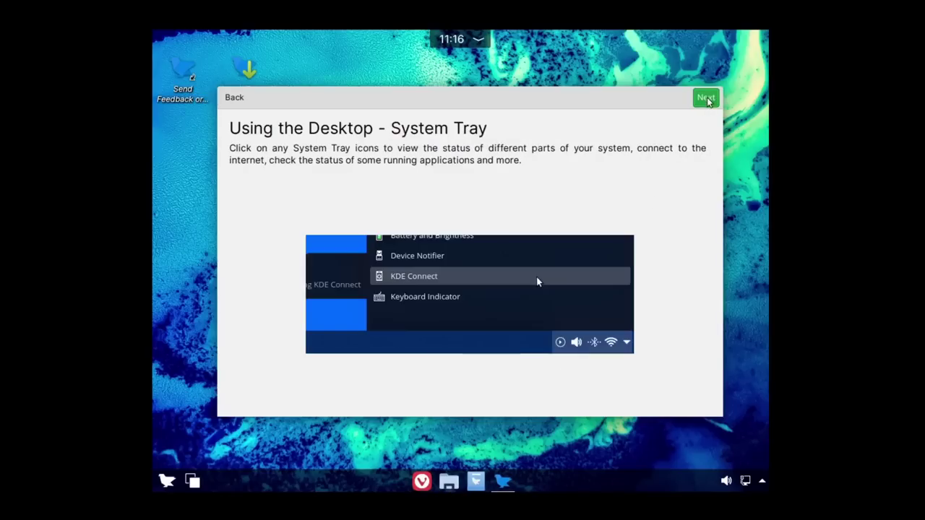
Step: View the hidden system tray items, close them, and advance the tour past Desktop Search to the Store page
{"action": "left_click", "coordinate": [763, 482]}
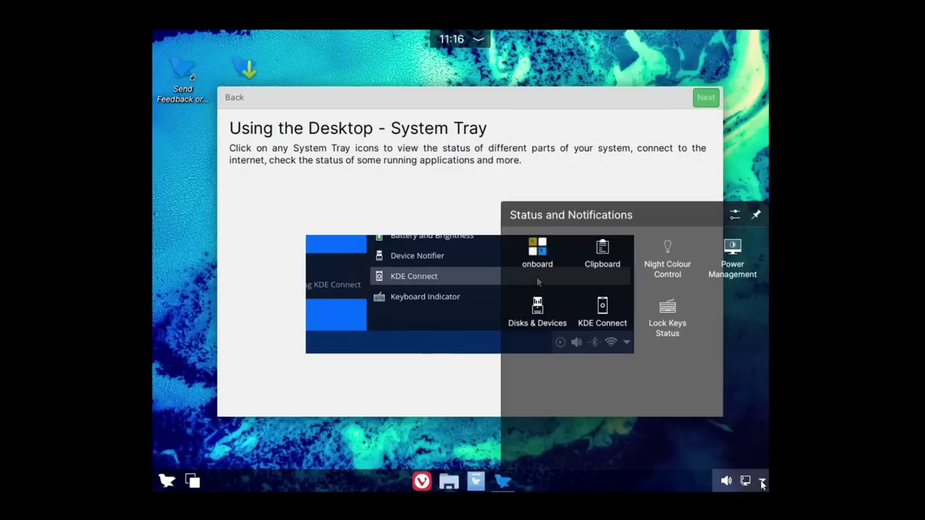
{"action": "left_click", "coordinate": [745, 482]}
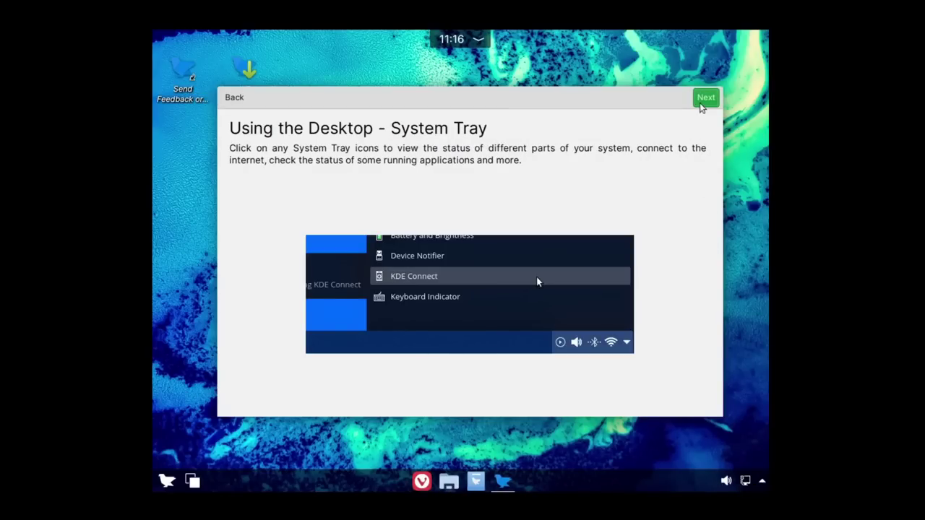
{"action": "left_click", "coordinate": [705, 102]}
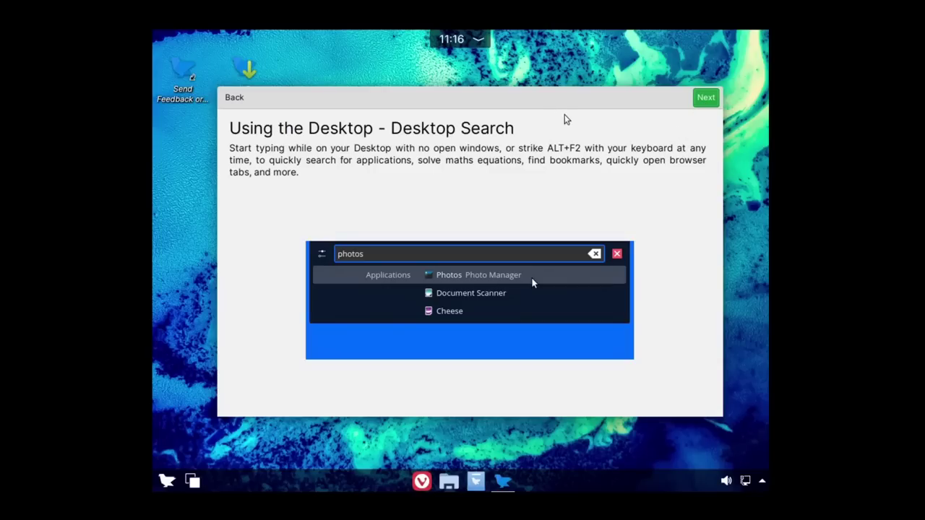
{"action": "left_click", "coordinate": [705, 99]}
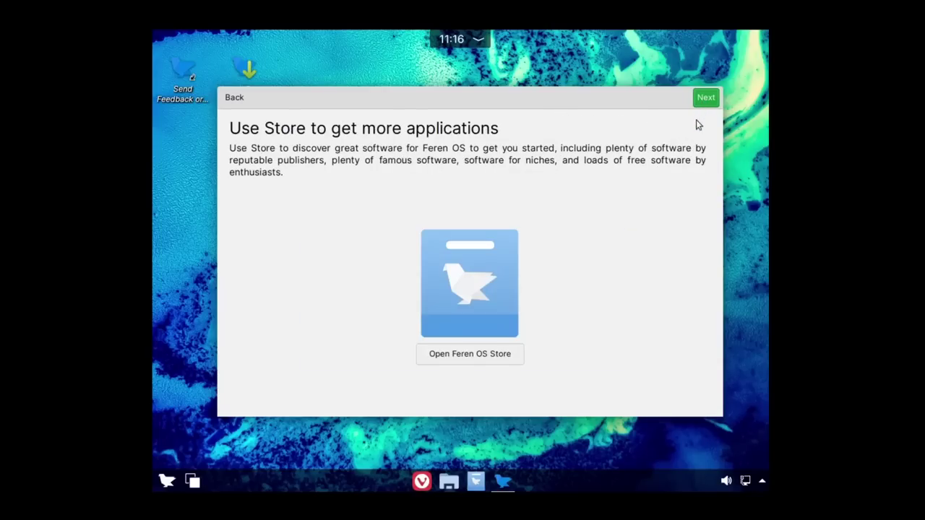
Step: View the calendar behind the Feren OS clock, and open and close the drop-down beside it
{"action": "left_click", "coordinate": [455, 45]}
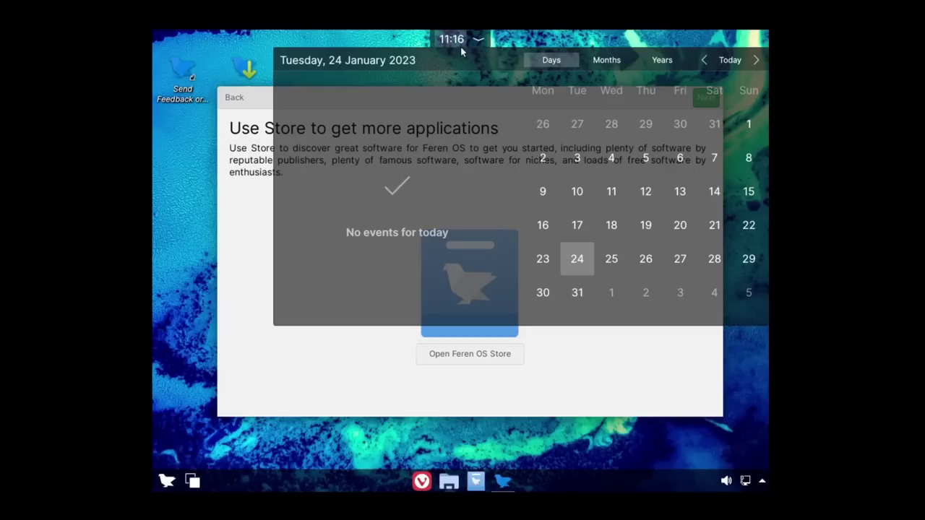
{"action": "left_click", "coordinate": [480, 40]}
{"action": "left_click", "coordinate": [479, 40]}
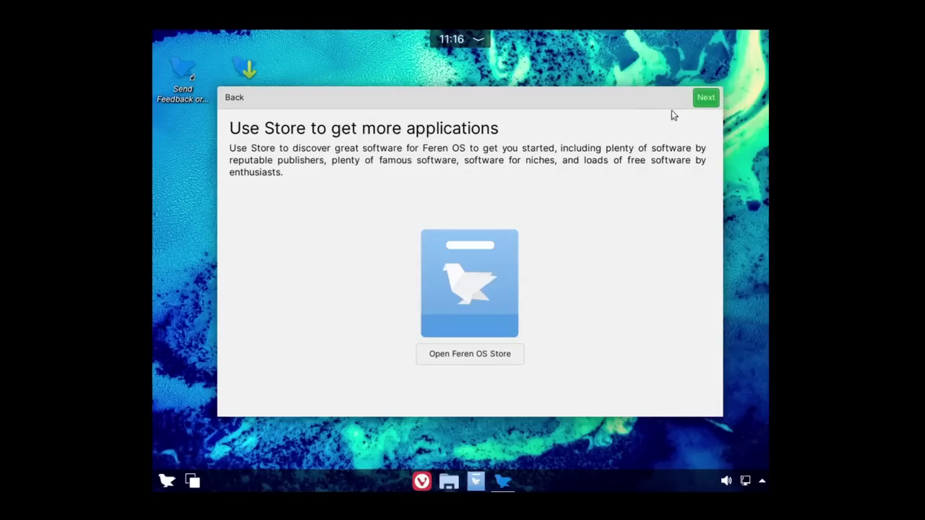
Step: Advance the tour to Theme Mode, try the Light and Dark modes, and reapply the Default mode
{"action": "left_click", "coordinate": [702, 97]}
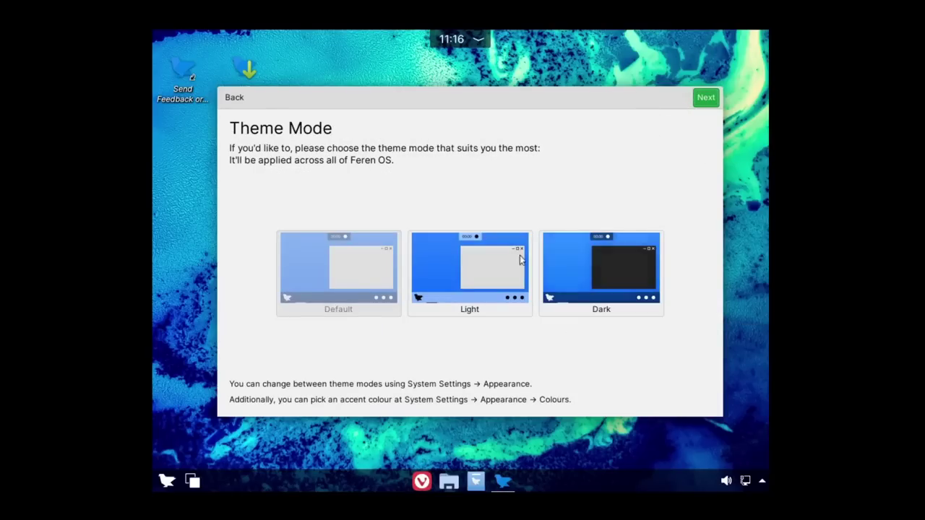
{"action": "left_click", "coordinate": [499, 269]}
{"action": "left_click", "coordinate": [568, 266]}
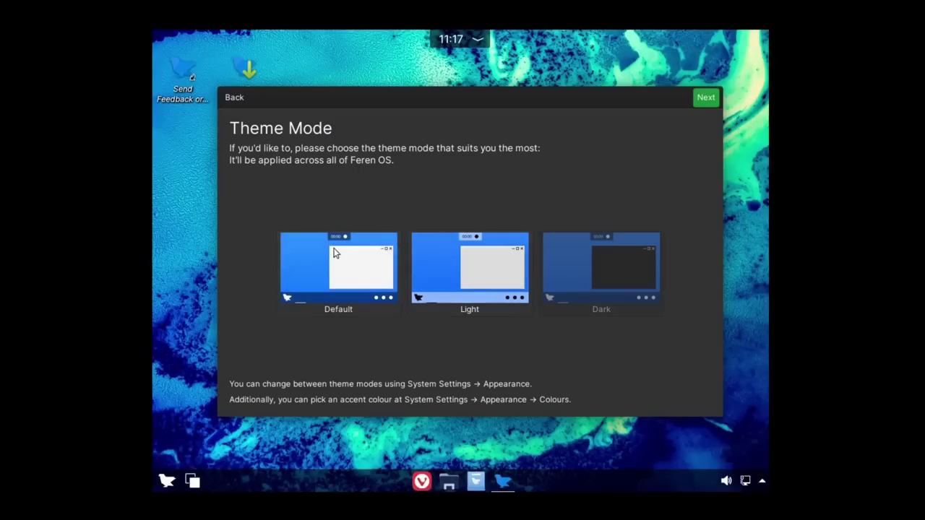
{"action": "left_click", "coordinate": [336, 252]}
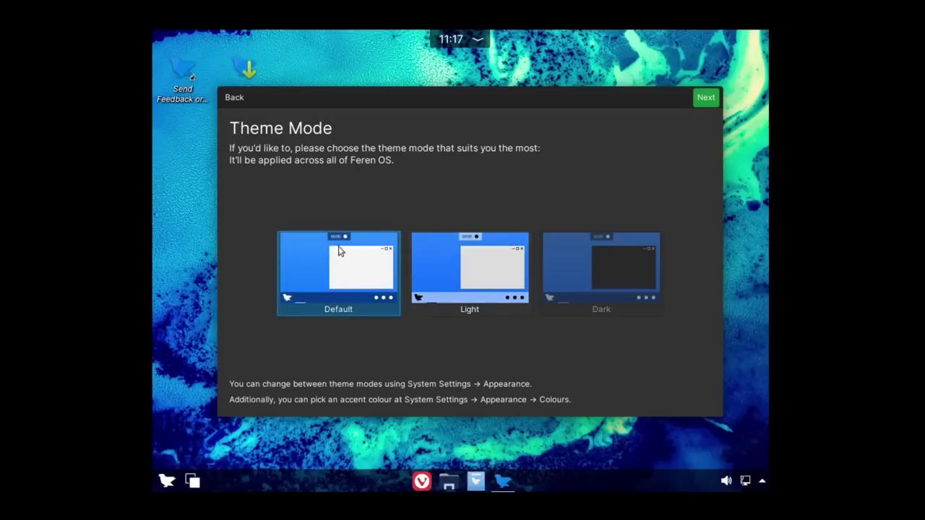
Step: Advance the Feren OS tour past the Android device pairing and Night Colour pages
{"action": "left_click", "coordinate": [705, 99]}
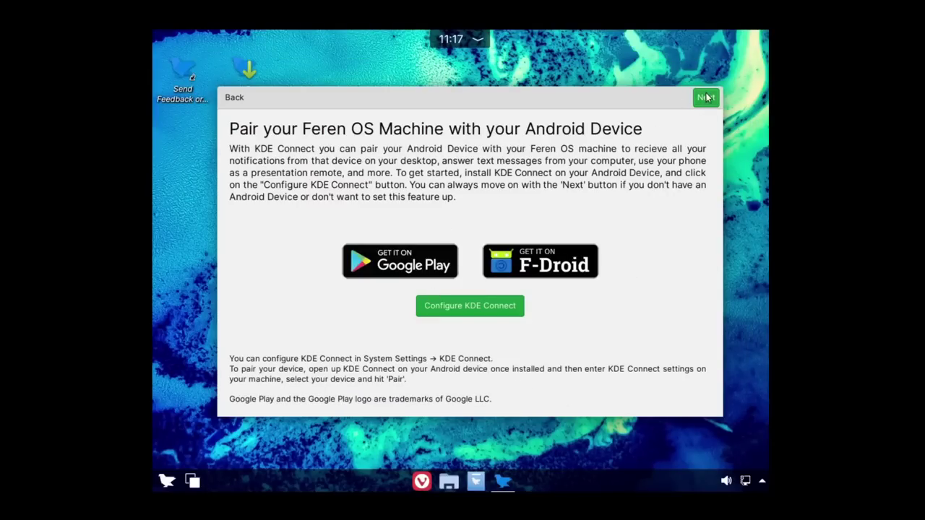
{"action": "left_click", "coordinate": [706, 98]}
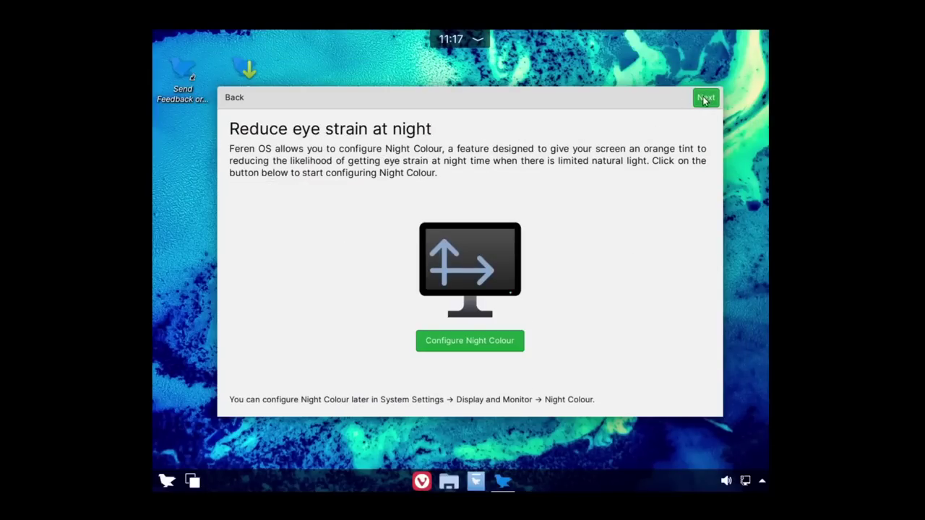
{"action": "left_click", "coordinate": [705, 99]}
{"action": "left_click", "coordinate": [699, 99]}
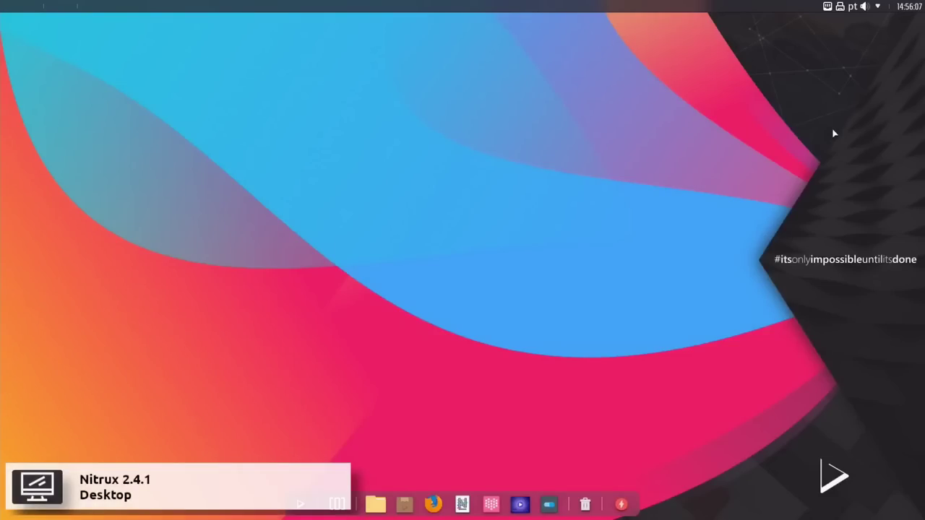
Step: View and close the clock's calendar on the Nitrux desktop, then open the Status & Notifications list
{"action": "left_click", "coordinate": [905, 8]}
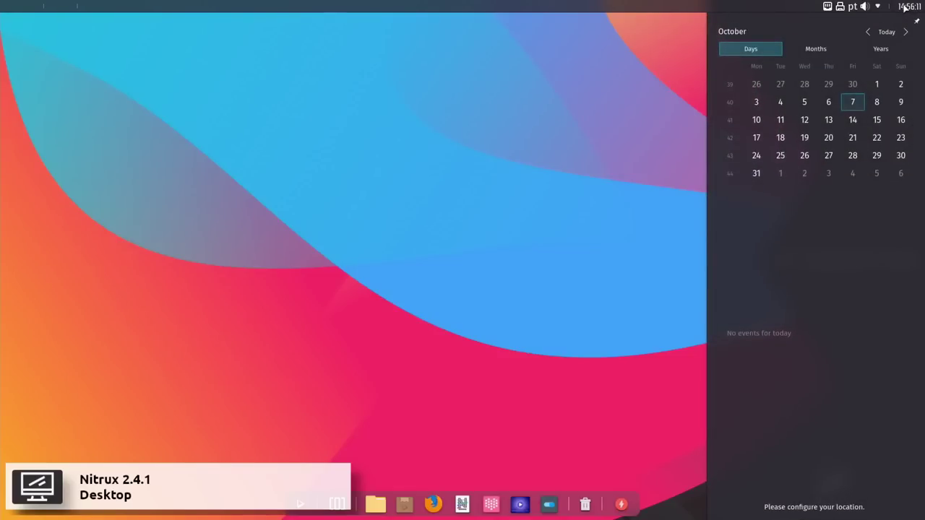
{"action": "left_click", "coordinate": [904, 7]}
{"action": "left_click", "coordinate": [878, 6]}
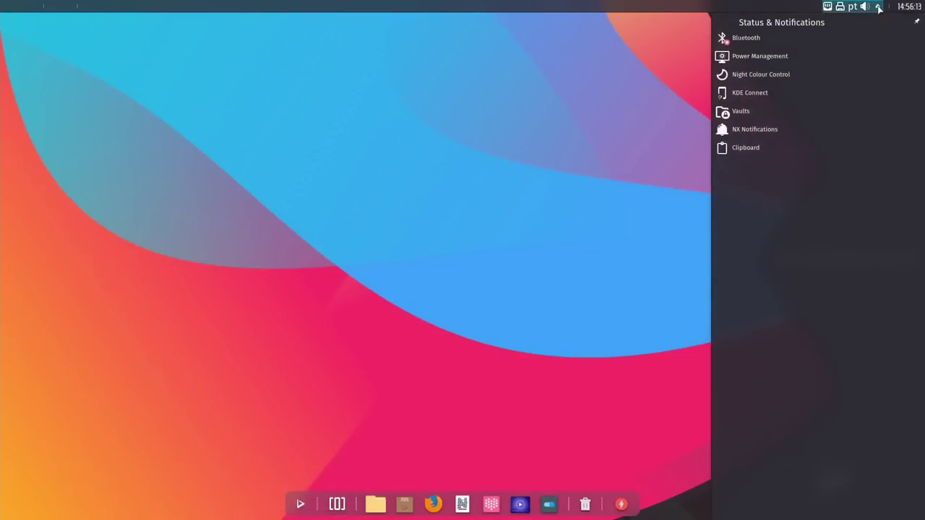
Step: Close the Status & Notifications list, raise the HDMI / DisplayPort playback volume slightly in the audio controls, and close them
{"action": "left_click", "coordinate": [878, 6]}
{"action": "left_click", "coordinate": [864, 6]}
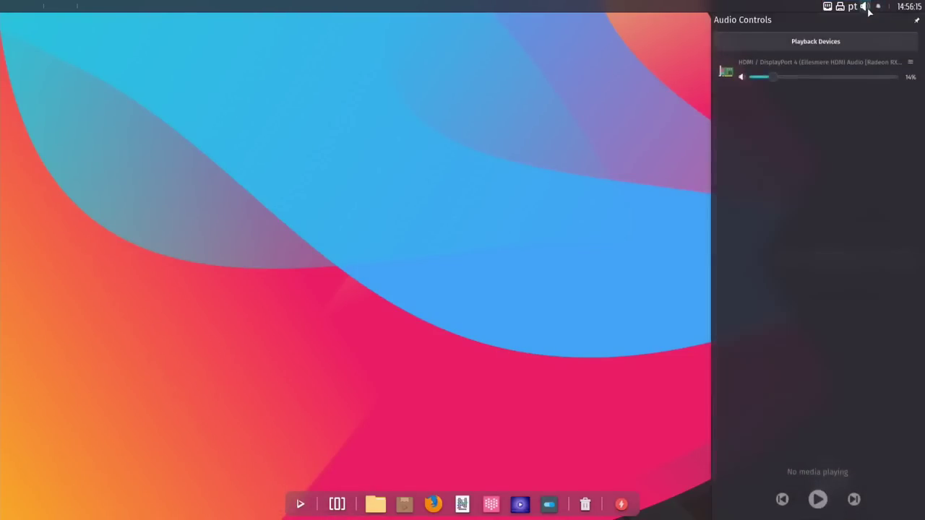
{"action": "left_click_drag", "start_coordinate": [773, 85], "coordinate": [788, 86]}
{"action": "left_click", "coordinate": [865, 9]}
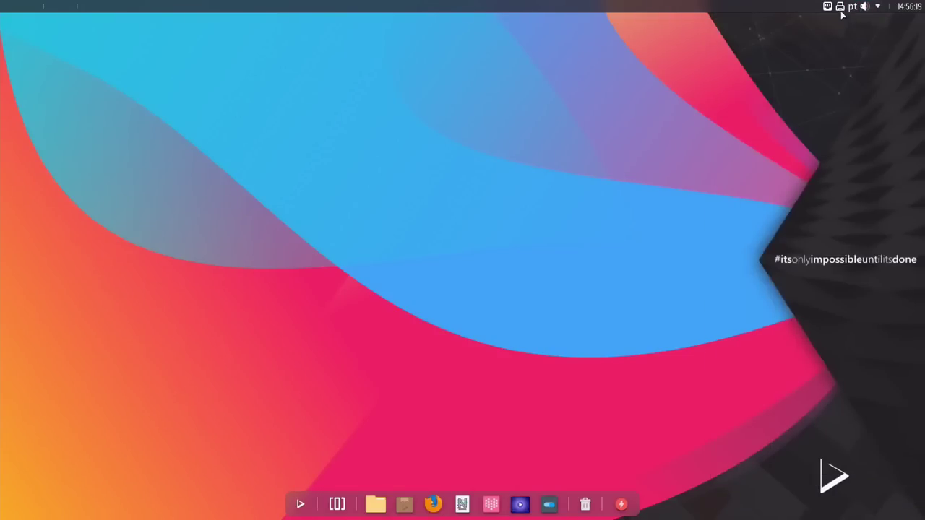
Step: Open and close the printer status in the Nitrux top bar, and view the NX Networks connections
{"action": "left_click", "coordinate": [841, 8]}
{"action": "left_click", "coordinate": [840, 7]}
{"action": "left_click", "coordinate": [828, 7]}
{"action": "left_click", "coordinate": [828, 9]}
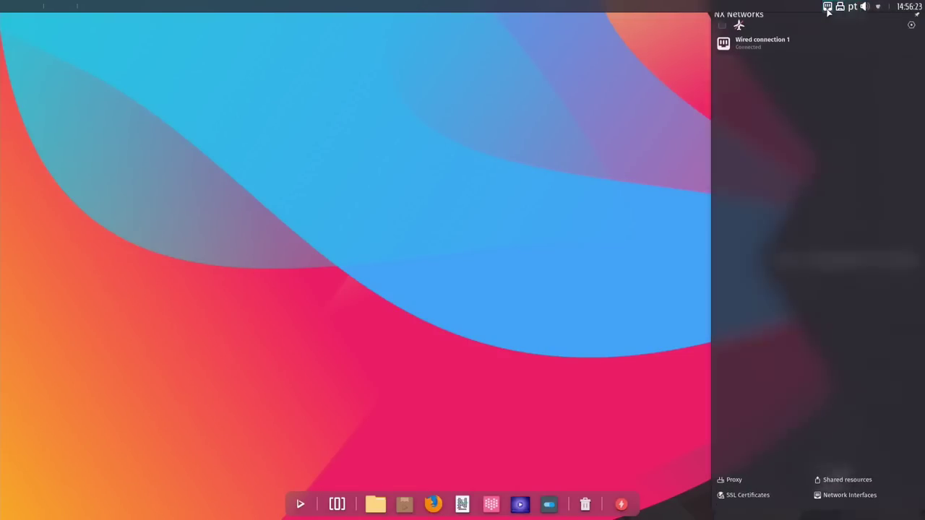
Step: View and dismiss the Nitrux desktop's context menu, and open and cancel the shutdown screen
{"action": "right_click", "coordinate": [642, 207]}
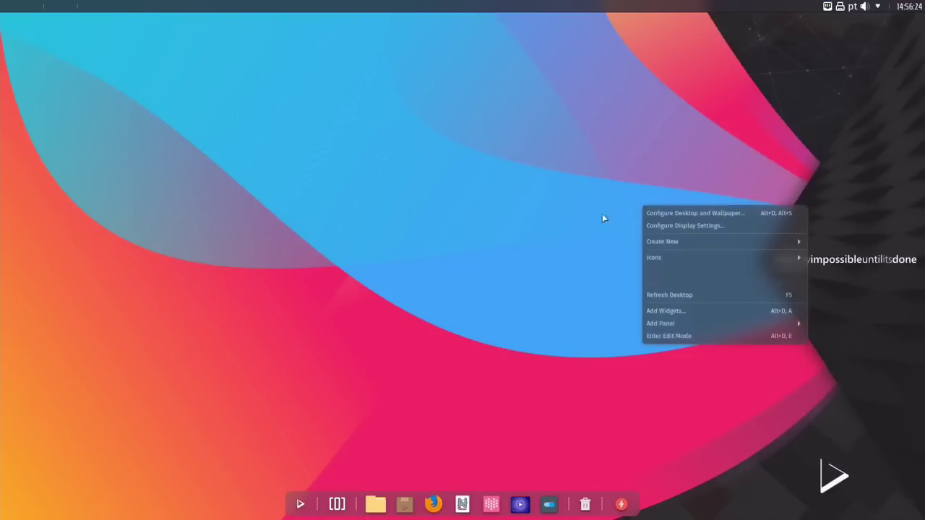
{"action": "left_click", "coordinate": [488, 290]}
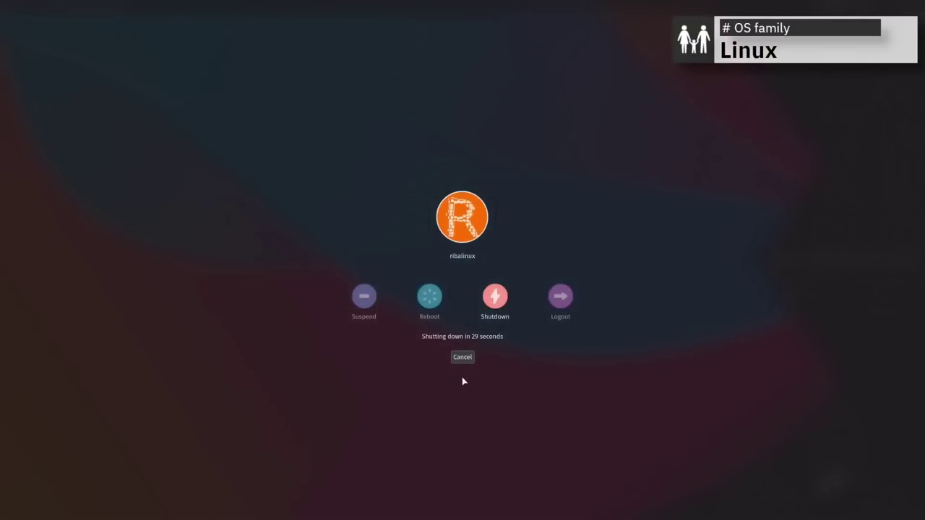
{"action": "left_click", "coordinate": [462, 358]}
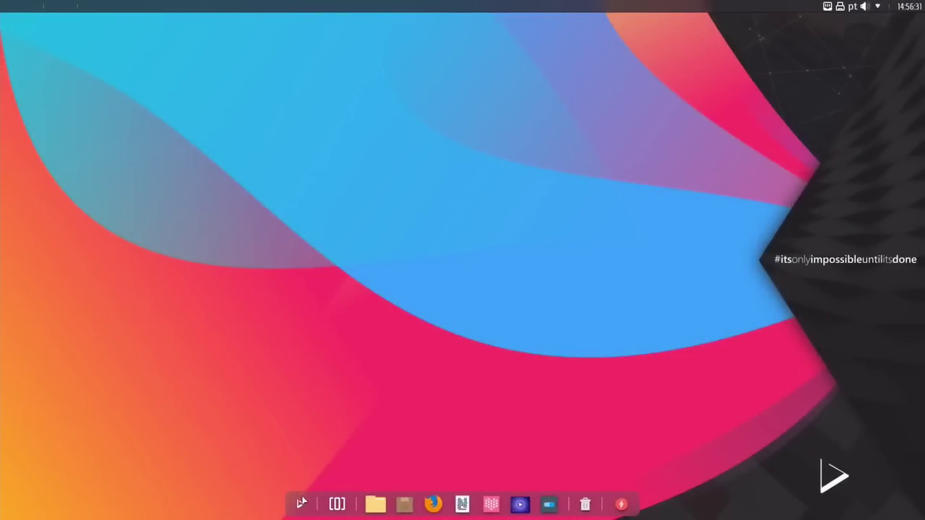
Step: Open and close the full-screen application launcher on the Nitrux dock, and search for "term" from the desktop
{"action": "left_click", "coordinate": [301, 504]}
{"action": "left_click", "coordinate": [242, 433]}
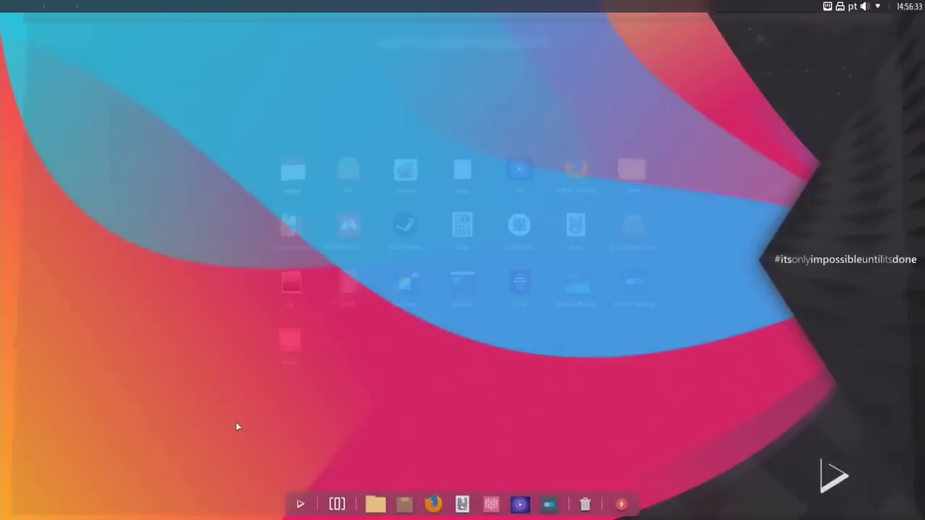
{"action": "key", "text": "alt+space"}
{"action": "type", "text": "term"}
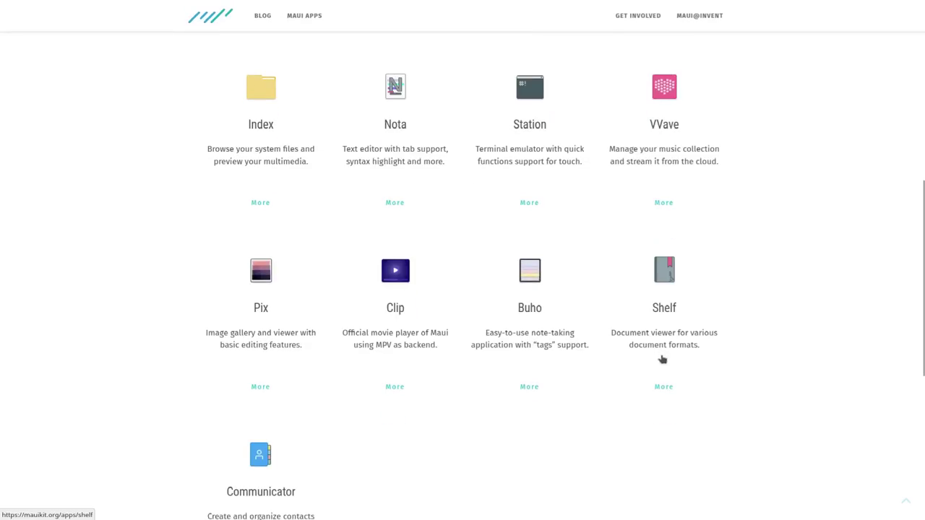
Step: Review the Maui applications list on the MauiKit website and open the page of the Index file manager
{"action": "scroll", "coordinate": [662, 359], "scroll_direction": "down", "scroll_amount": 5}
{"action": "scroll", "coordinate": [663, 359], "scroll_direction": "up", "scroll_amount": 3}
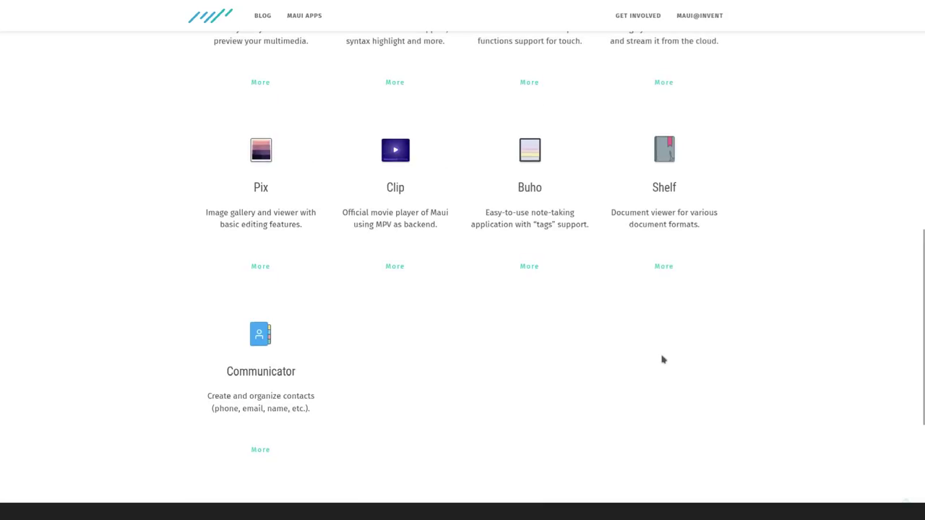
{"action": "scroll", "coordinate": [662, 359], "scroll_direction": "up", "scroll_amount": 2}
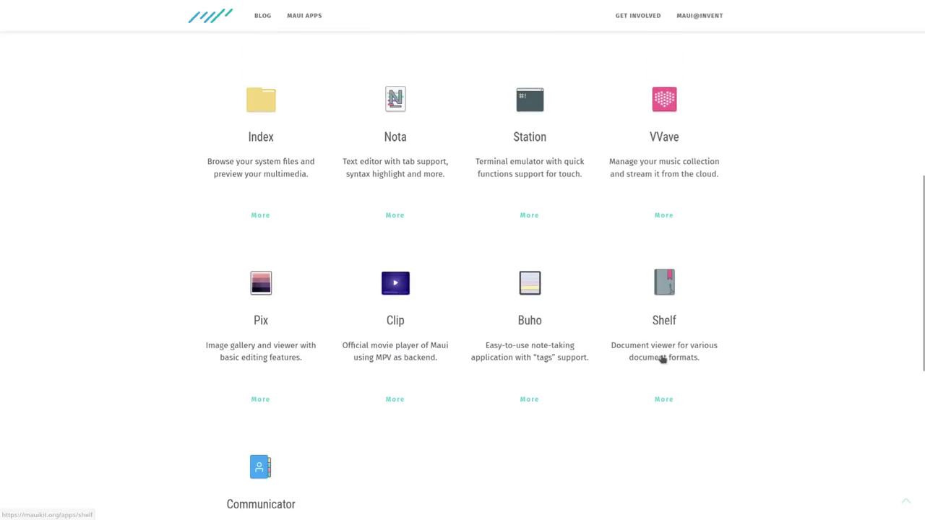
{"action": "left_click", "coordinate": [266, 200]}
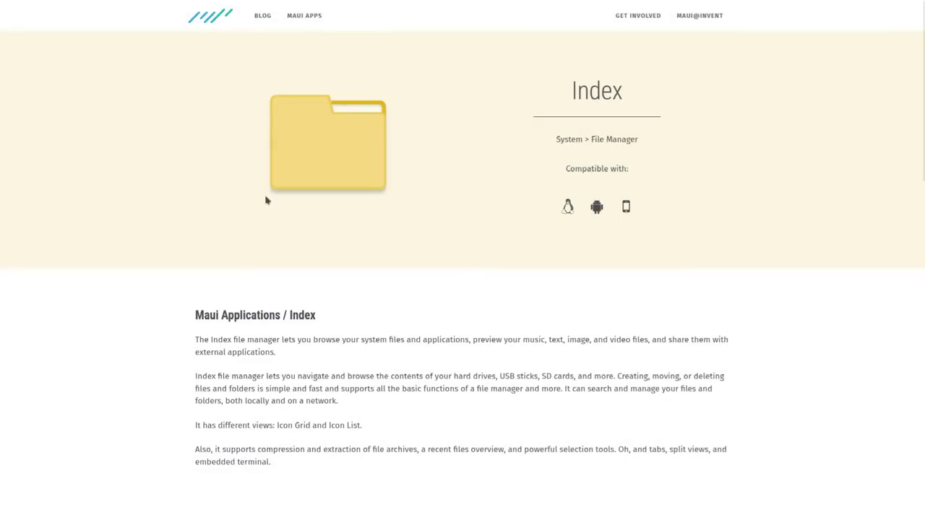
Step: Read the Index file manager page down to its download, feedback, release and license information
{"action": "scroll", "coordinate": [216, 258], "scroll_direction": "down", "scroll_amount": 3}
{"action": "scroll", "coordinate": [215, 258], "scroll_direction": "down", "scroll_amount": 3}
{"action": "scroll", "coordinate": [215, 258], "scroll_direction": "down", "scroll_amount": 7}
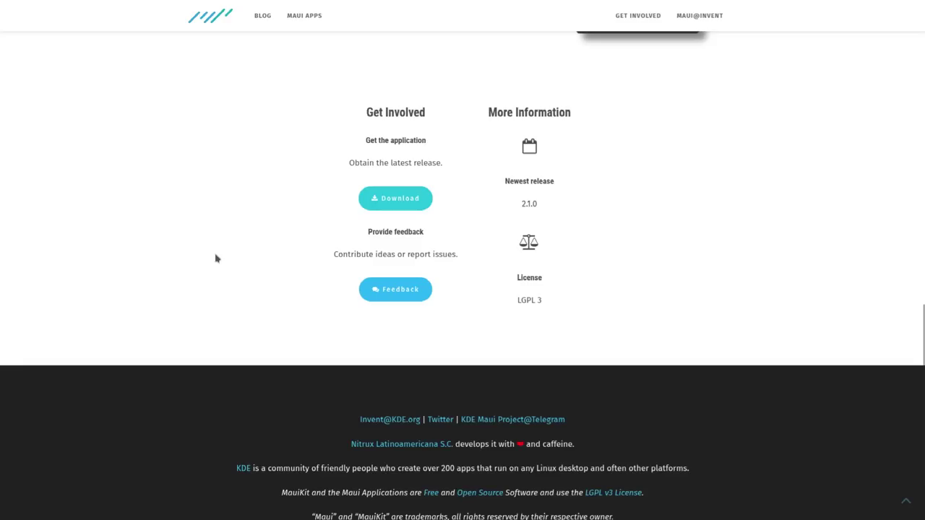
{"action": "left_click", "coordinate": [11, 31]}
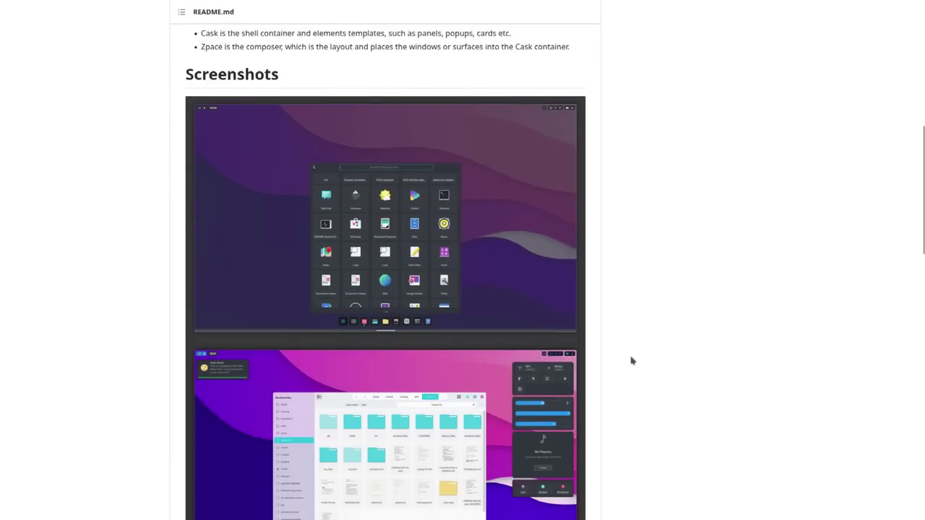
Step: Review the Maui Shell screenshots in the README and enlarge the image showing three tablet layouts
{"action": "scroll", "coordinate": [573, 320], "scroll_direction": "down", "scroll_amount": 3}
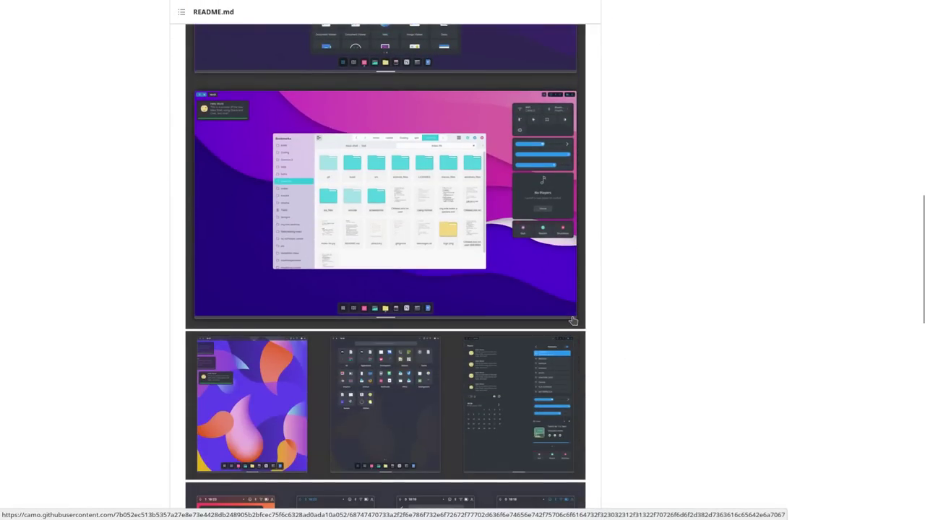
{"action": "scroll", "coordinate": [573, 320], "scroll_direction": "down", "scroll_amount": 2}
{"action": "scroll", "coordinate": [572, 320], "scroll_direction": "down", "scroll_amount": 1}
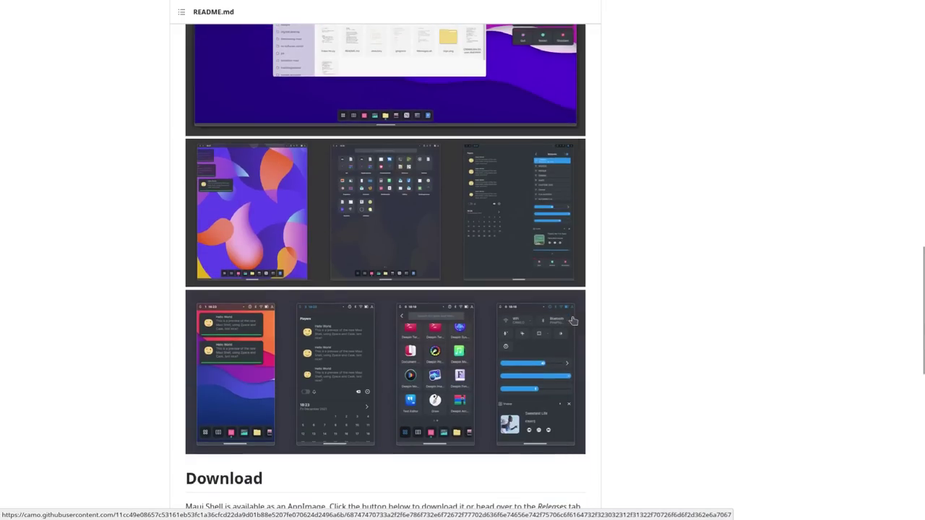
{"action": "left_click", "coordinate": [471, 233]}
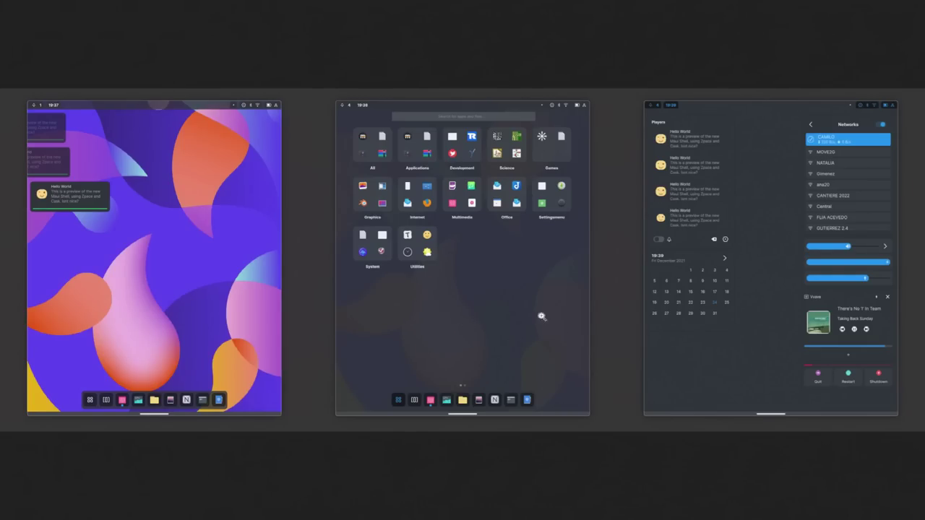